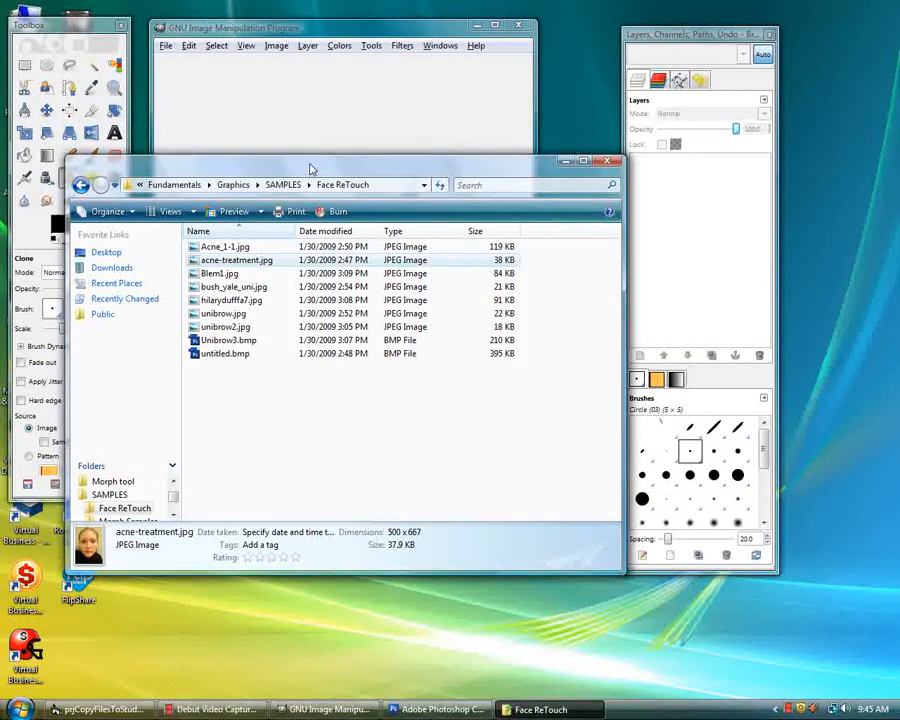
{"action": "left_click_drag", "start_coordinate": [308, 166], "coordinate": [311, 150]}
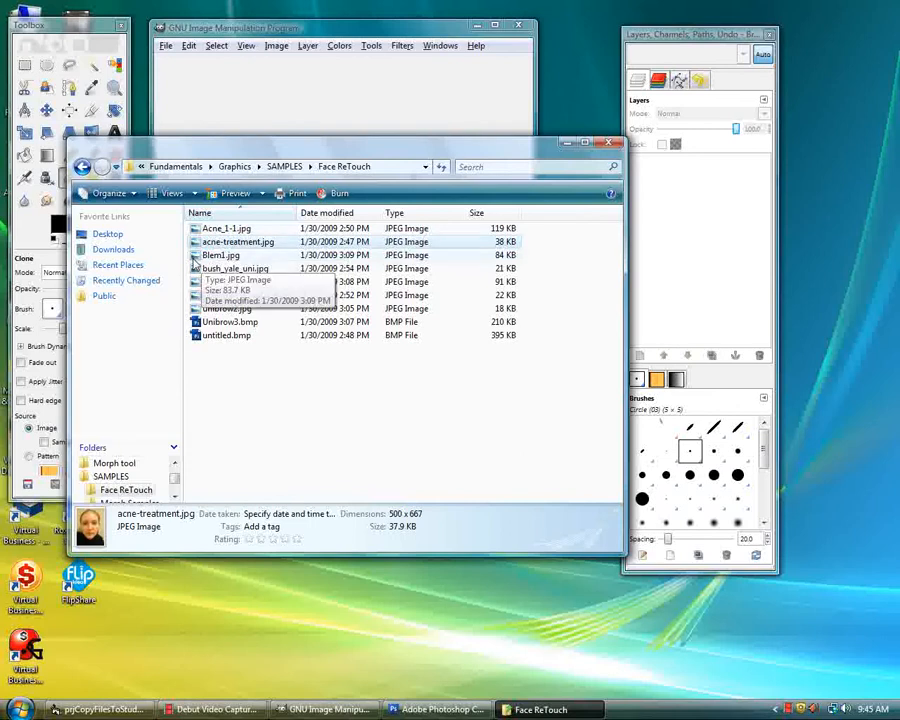
{"action": "left_click_drag", "start_coordinate": [197, 256], "coordinate": [255, 115]}
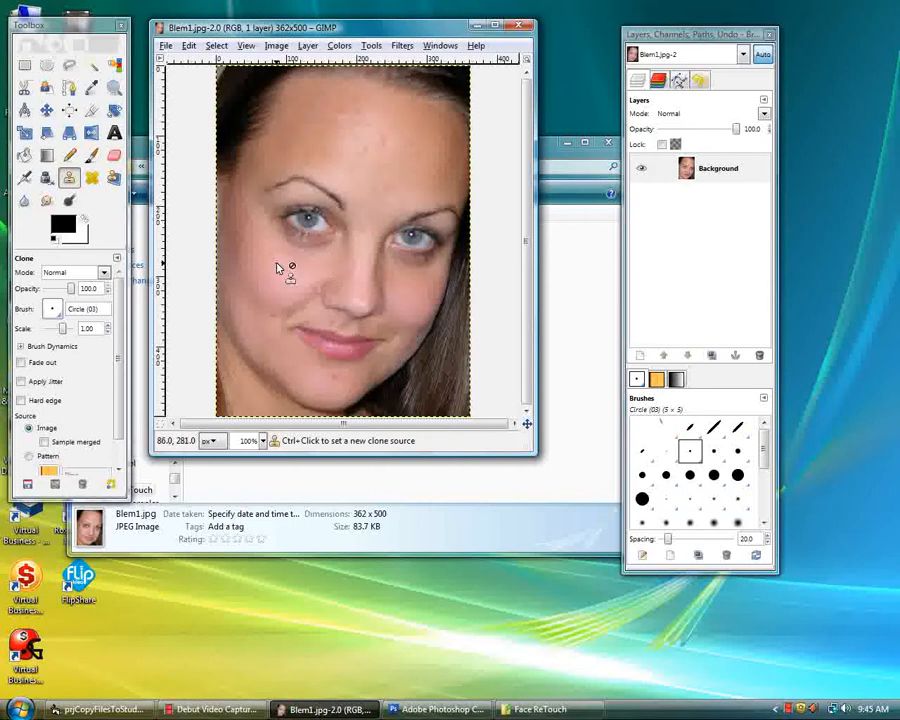
{"action": "left_click", "coordinate": [166, 46]}
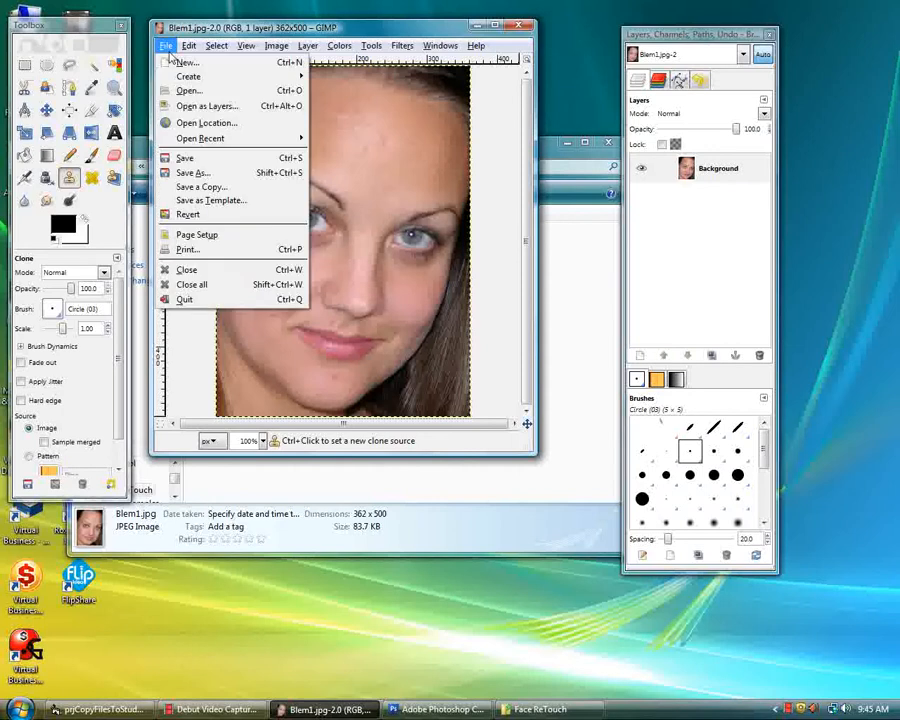
{"action": "left_click", "coordinate": [198, 270]}
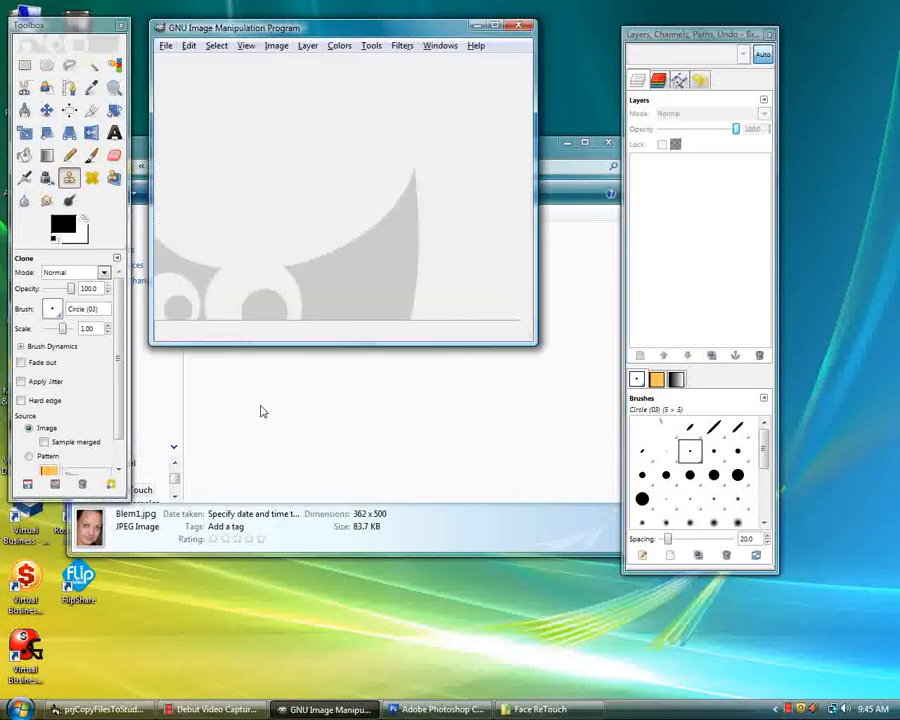
- Open acne-treatment.jpg from the Face ReTouch folder in GIMP and clone clean cheek skin over the red blemish beside the nose
{"action": "left_click", "coordinate": [265, 411]}
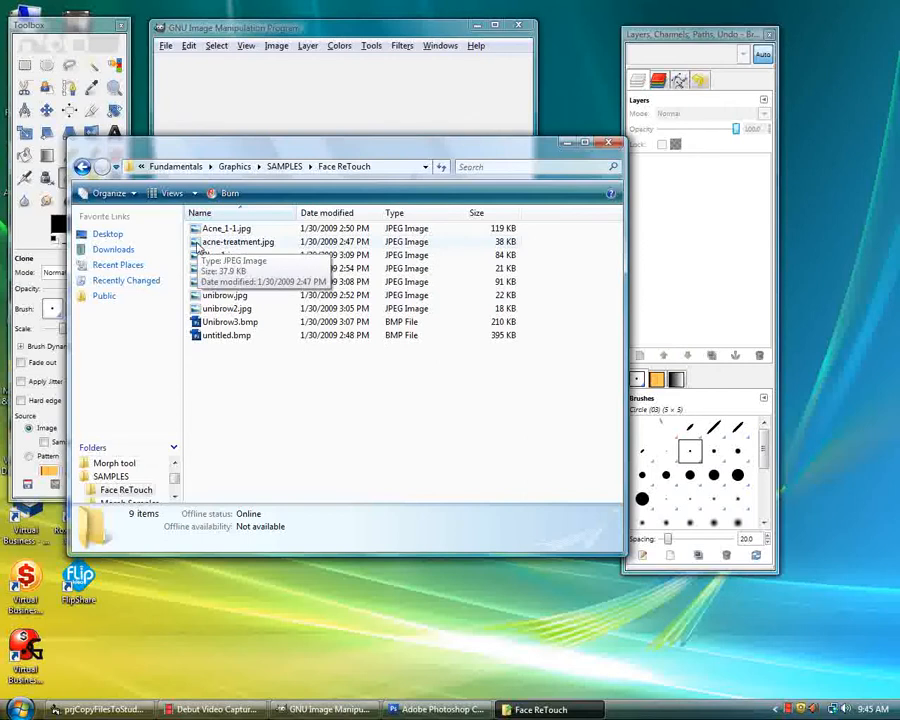
{"action": "left_click_drag", "start_coordinate": [198, 248], "coordinate": [255, 117]}
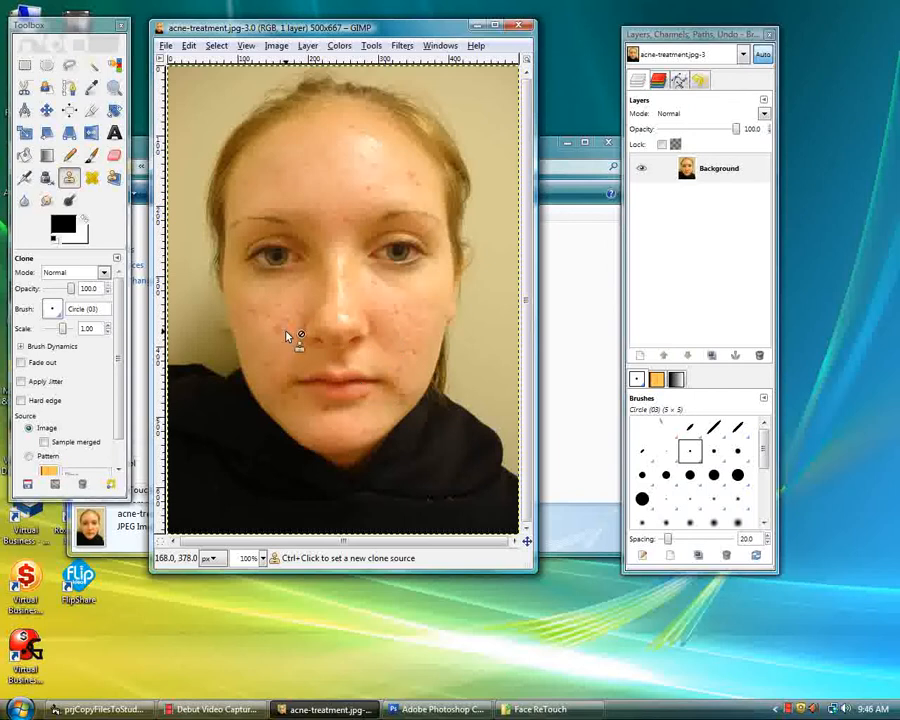
{"action": "scroll", "coordinate": [285, 336], "scroll_direction": "up", "scroll_amount": 4}
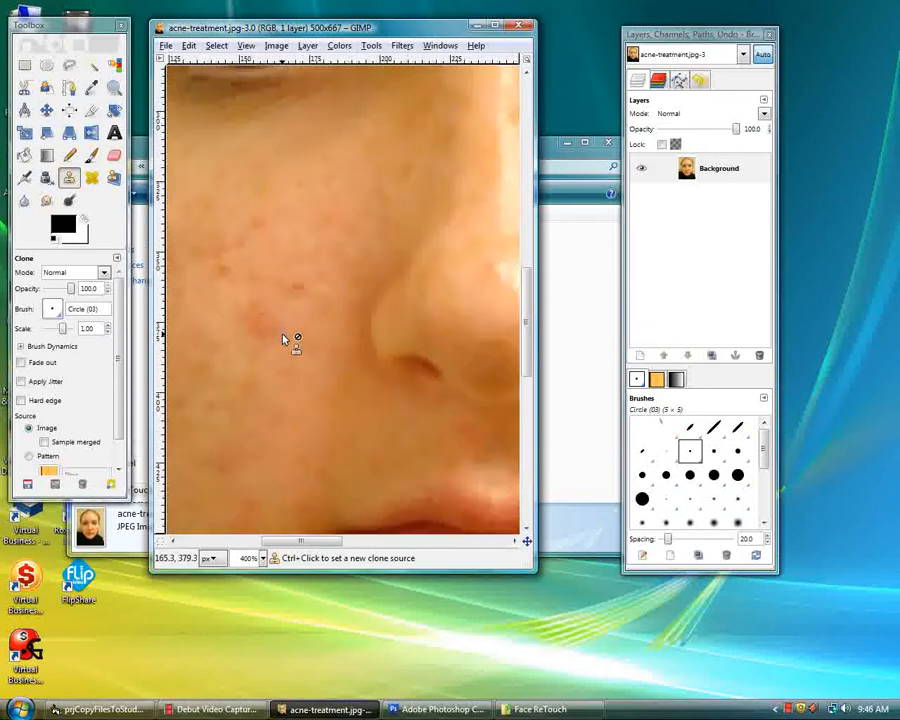
{"action": "scroll", "coordinate": [283, 338], "scroll_direction": "up", "scroll_amount": 1}
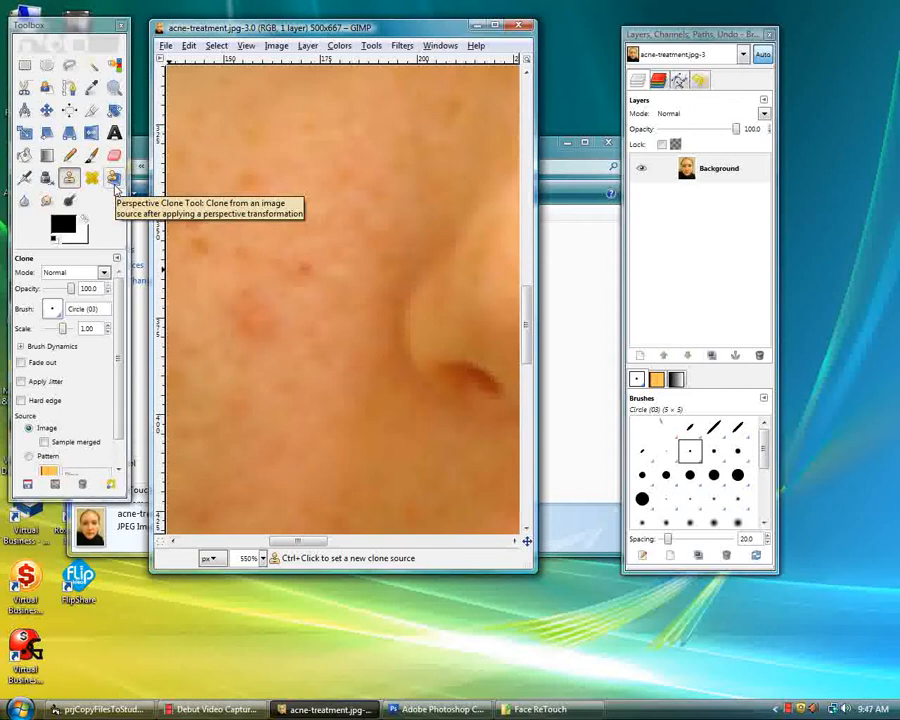
{"action": "left_click", "coordinate": [67, 180]}
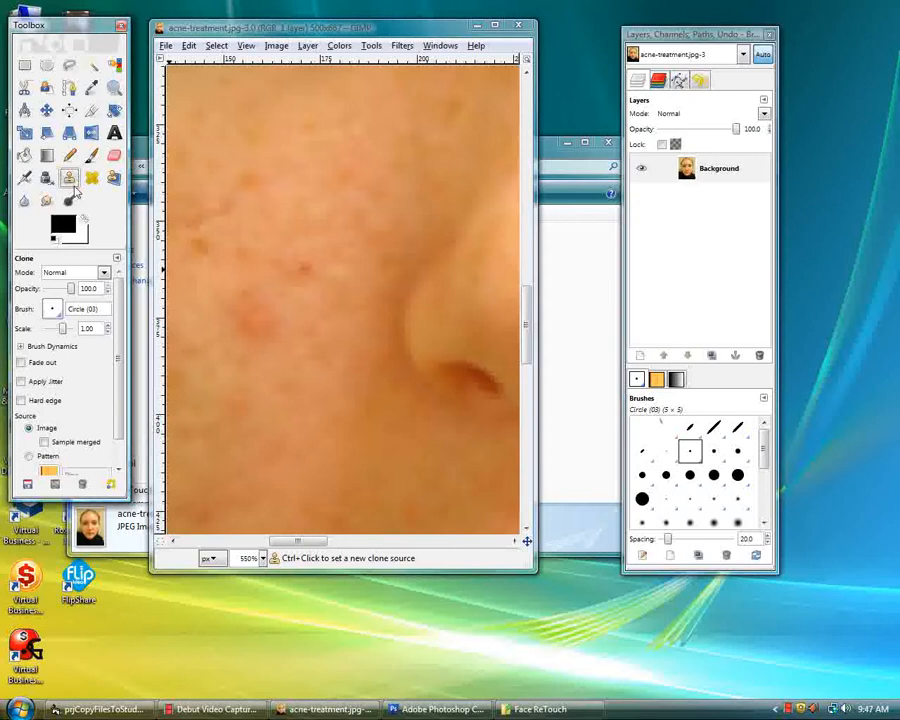
{"action": "left_click", "coordinate": [317, 319], "text": "ctrl"}
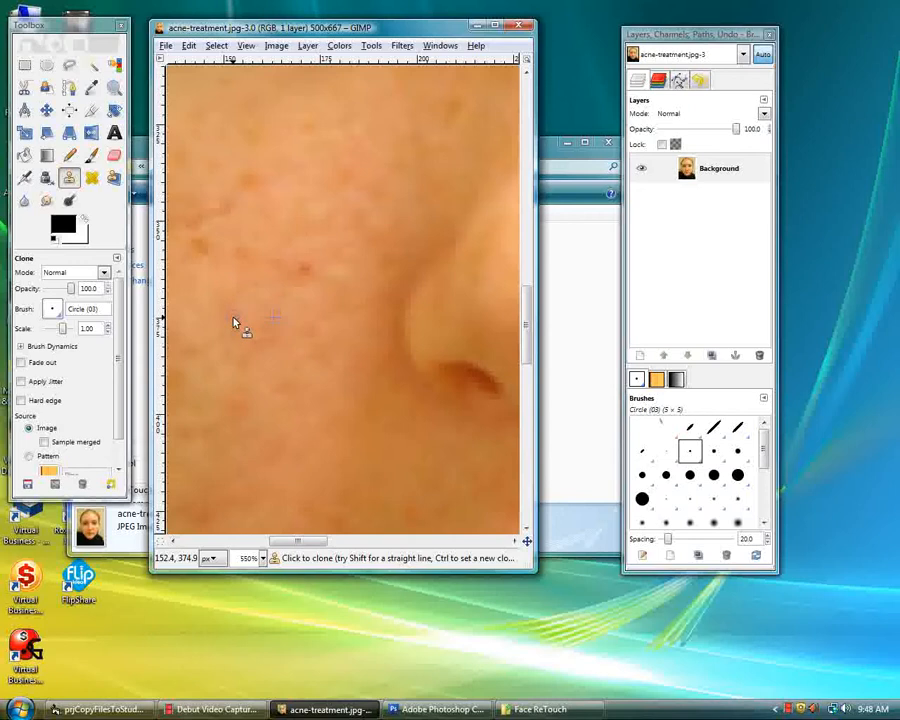
{"action": "left_click", "coordinate": [238, 332]}
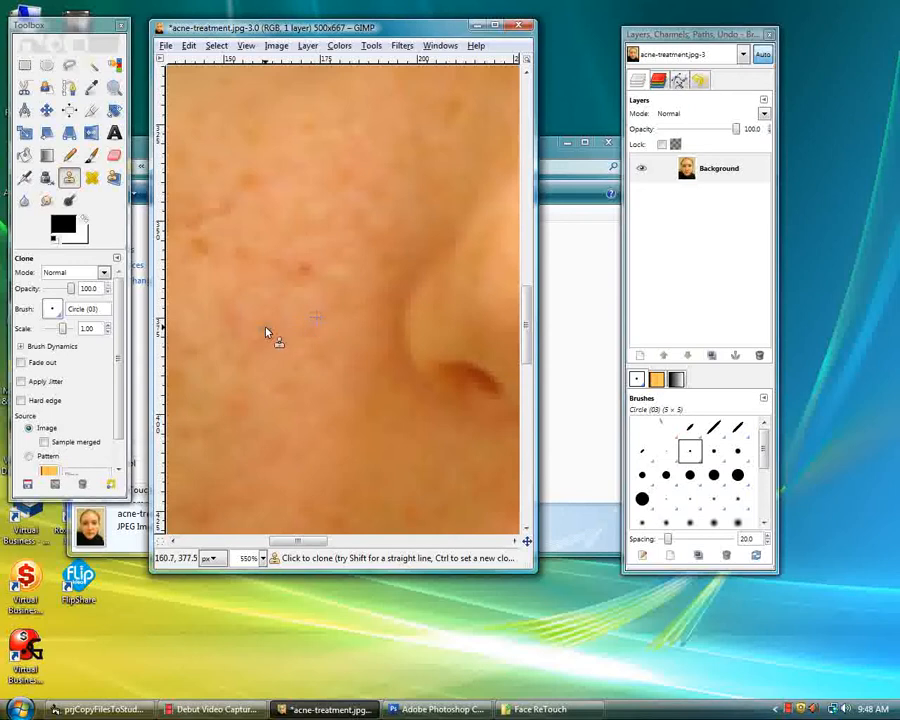
- Examine the retouched cheek in the whole face, then the eye and the hairline at pixel level
{"action": "scroll", "coordinate": [266, 332], "scroll_direction": "down", "scroll_amount": 5}
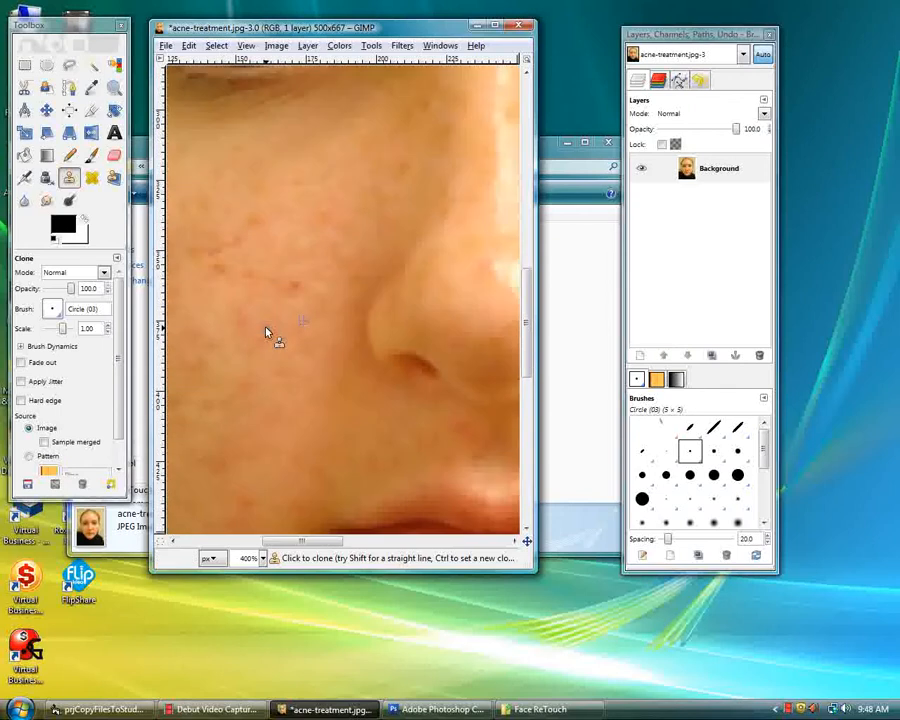
{"action": "scroll", "coordinate": [266, 332], "scroll_direction": "down", "scroll_amount": 1}
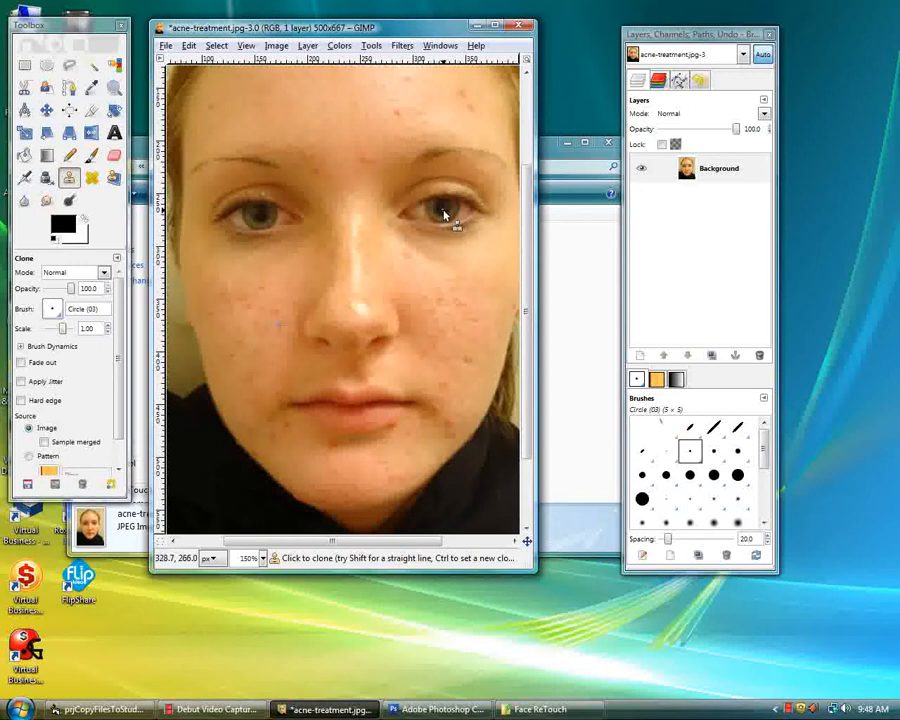
{"action": "scroll", "coordinate": [444, 213], "scroll_direction": "up", "scroll_amount": 5}
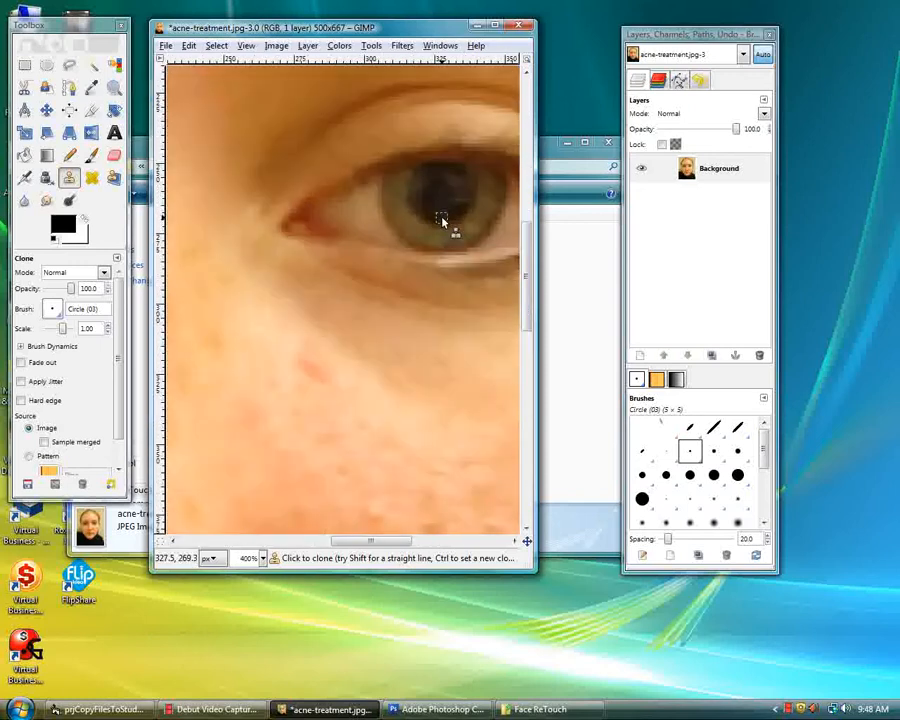
{"action": "scroll", "coordinate": [443, 220], "scroll_direction": "up", "scroll_amount": 1}
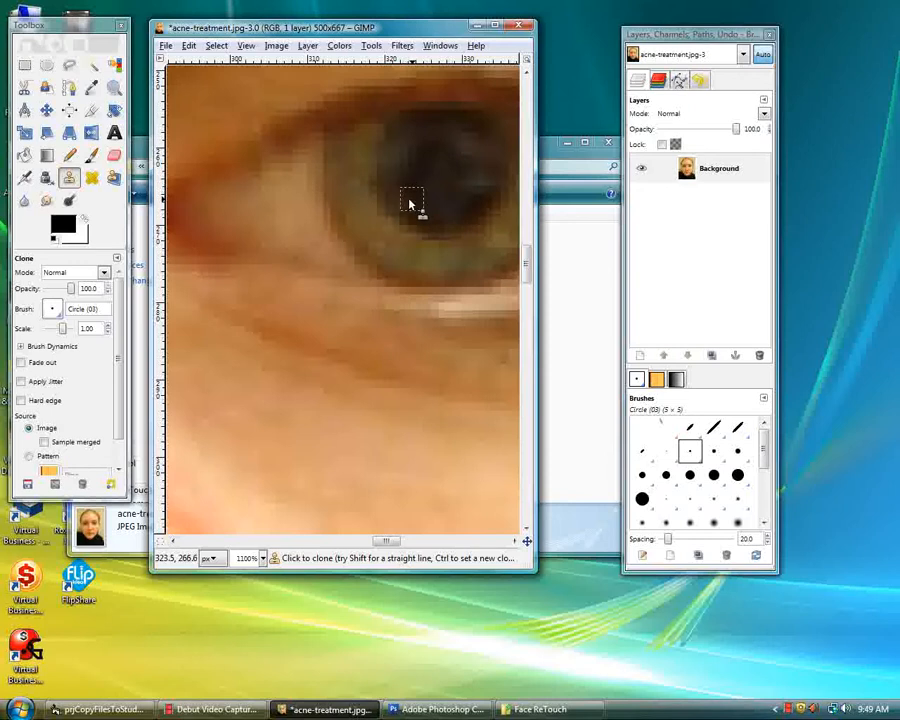
{"action": "scroll", "coordinate": [407, 195], "scroll_direction": "down", "scroll_amount": 8}
{"action": "scroll", "coordinate": [350, 207], "scroll_direction": "down", "scroll_amount": 1}
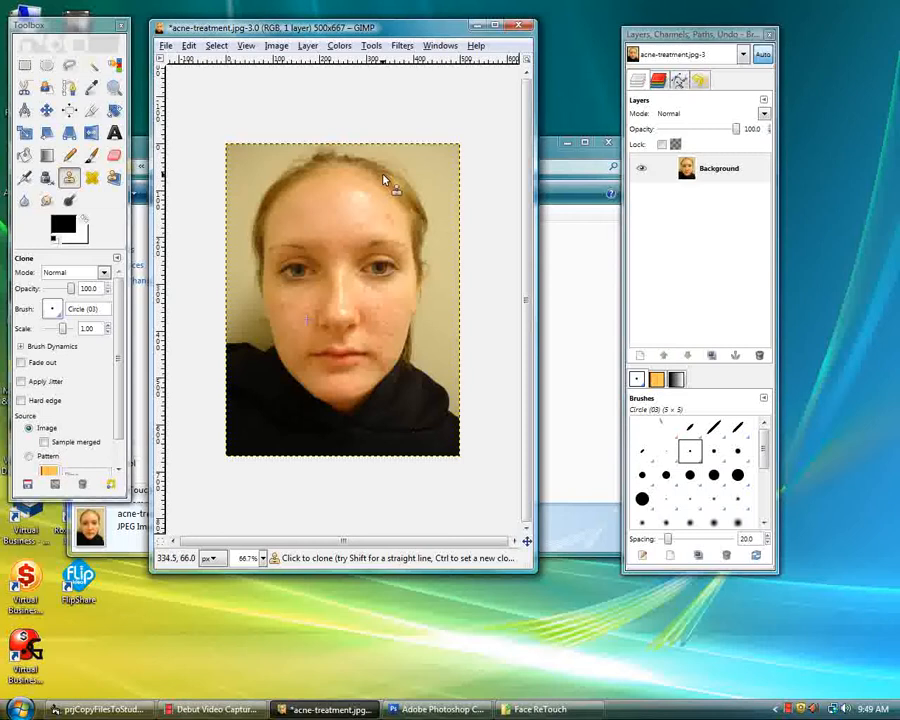
{"action": "scroll", "coordinate": [385, 183], "scroll_direction": "up", "scroll_amount": 1}
{"action": "scroll", "coordinate": [368, 96], "scroll_direction": "up", "scroll_amount": 3}
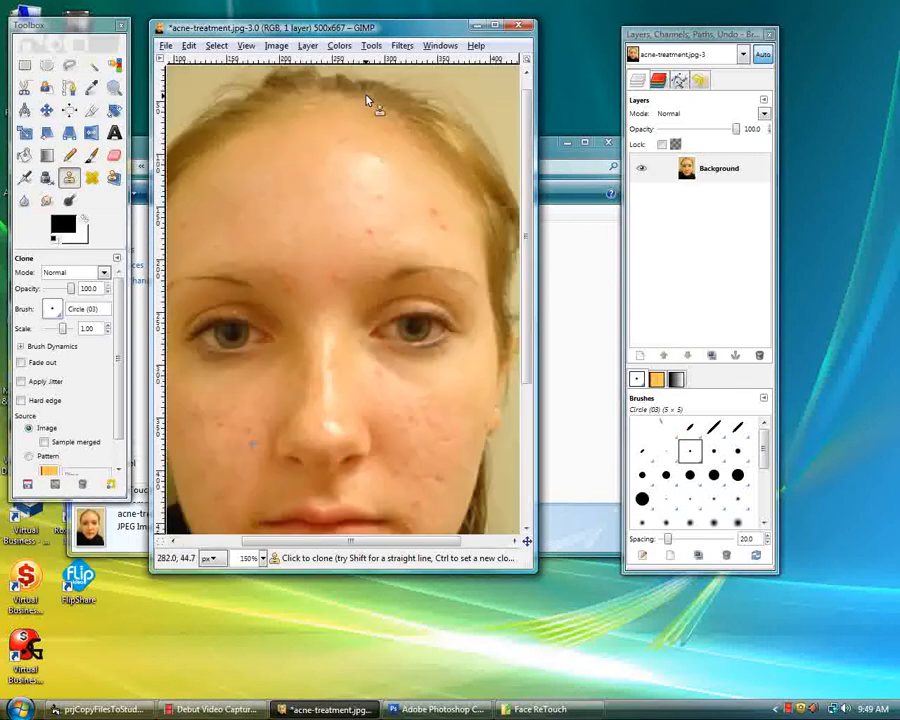
{"action": "scroll", "coordinate": [350, 96], "scroll_direction": "up", "scroll_amount": 2}
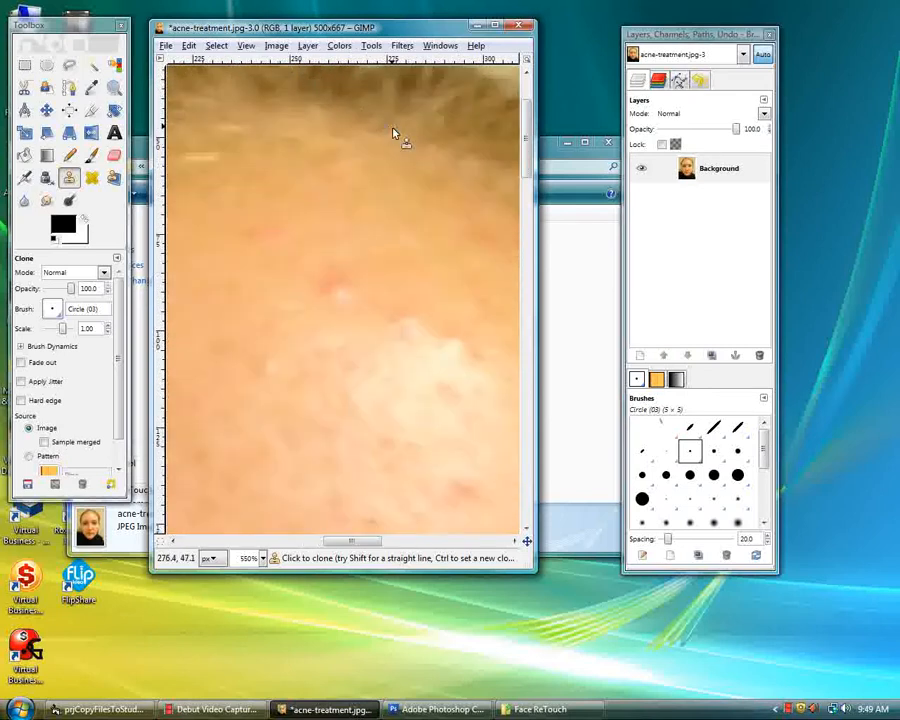
{"action": "scroll", "coordinate": [395, 133], "scroll_direction": "down", "scroll_amount": 3}
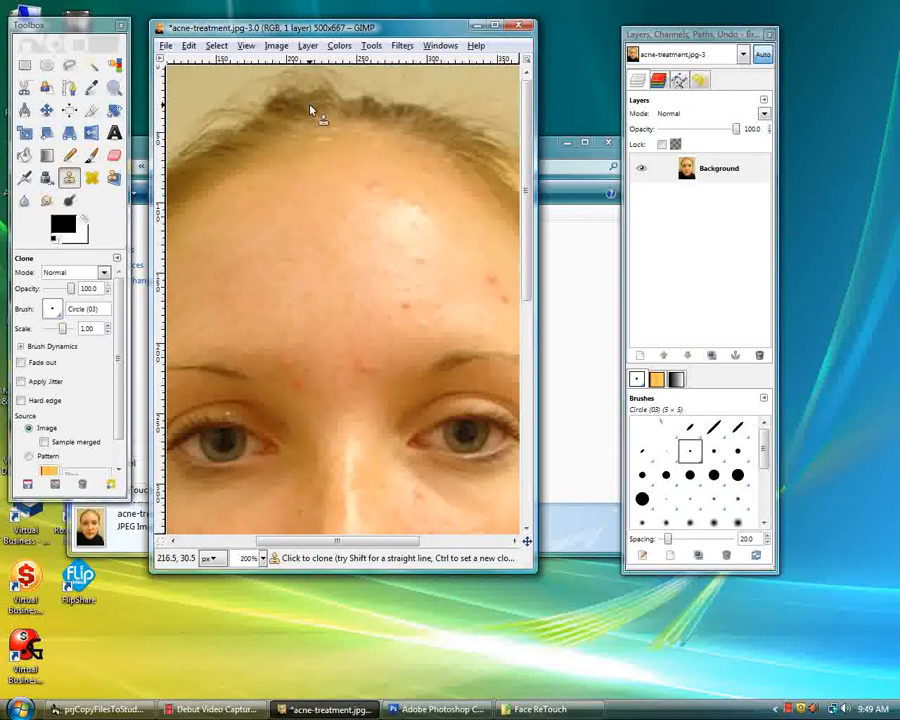
- Clone hair from the hairline down onto the upper edge of the forehead and check it on the whole face
{"action": "key", "text": "ctrl"}
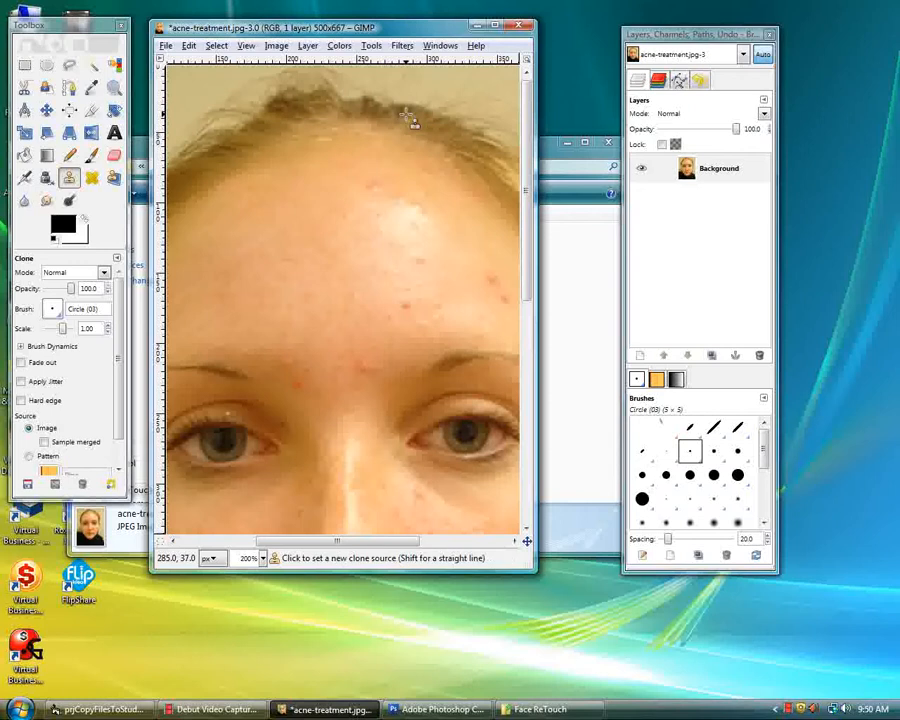
{"action": "left_click", "coordinate": [410, 118], "text": "ctrl"}
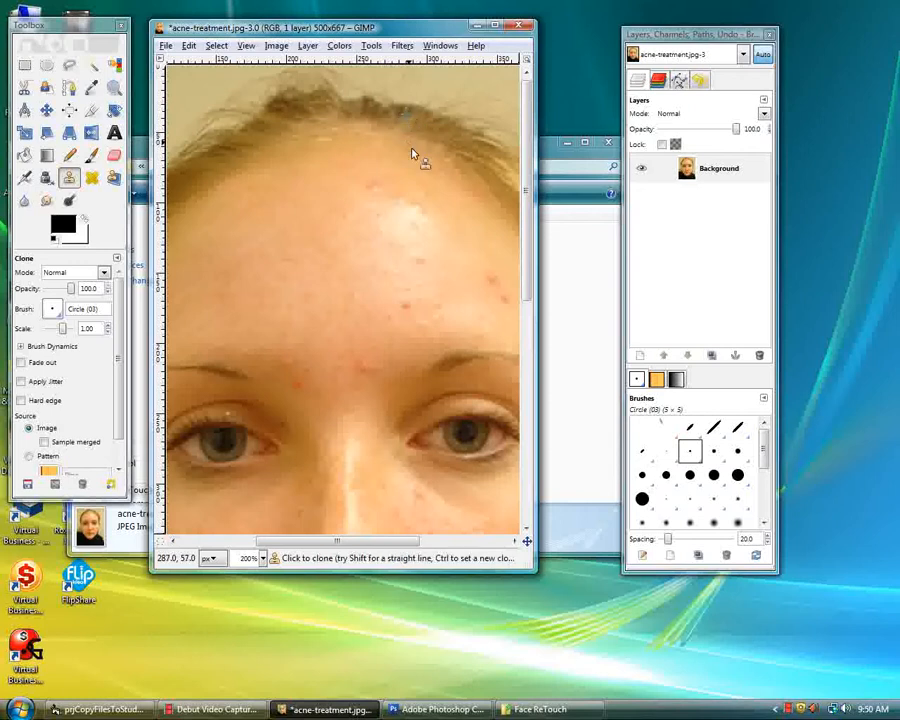
{"action": "mouse_move", "coordinate": [386, 135]}
{"action": "left_mouse_down"}
{"action": "mouse_move", "coordinate": [366, 135]}
{"action": "mouse_move", "coordinate": [412, 135]}
{"action": "mouse_move", "coordinate": [366, 122]}
{"action": "mouse_move", "coordinate": [393, 121]}
{"action": "left_mouse_up"}
{"action": "left_click_drag", "start_coordinate": [364, 126], "coordinate": [430, 142]}
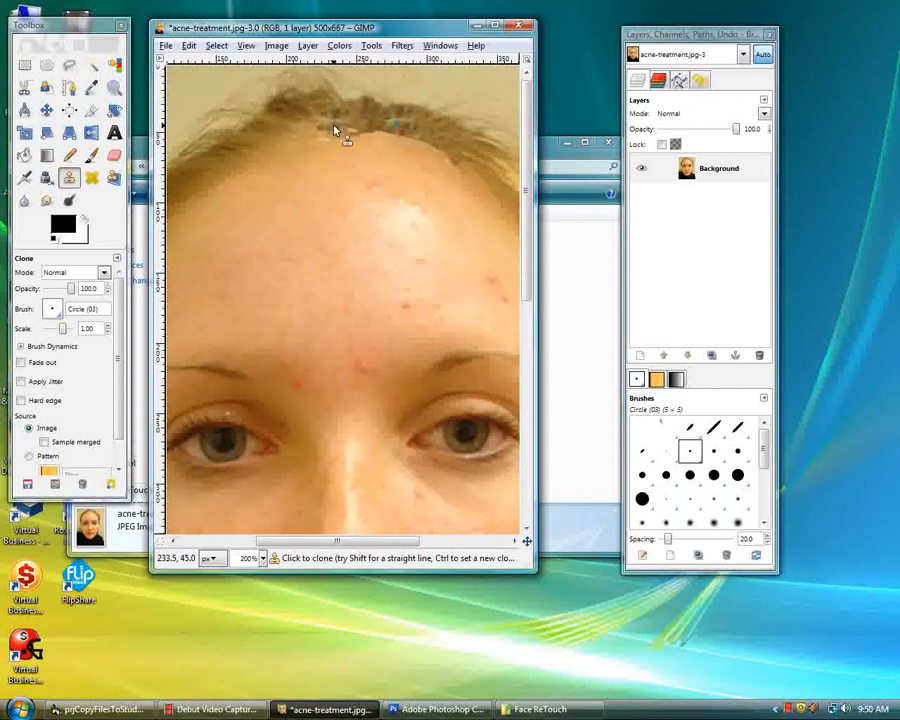
{"action": "scroll", "coordinate": [382, 164], "scroll_direction": "down", "scroll_amount": 1}
{"action": "scroll", "coordinate": [380, 158], "scroll_direction": "up", "scroll_amount": 1}
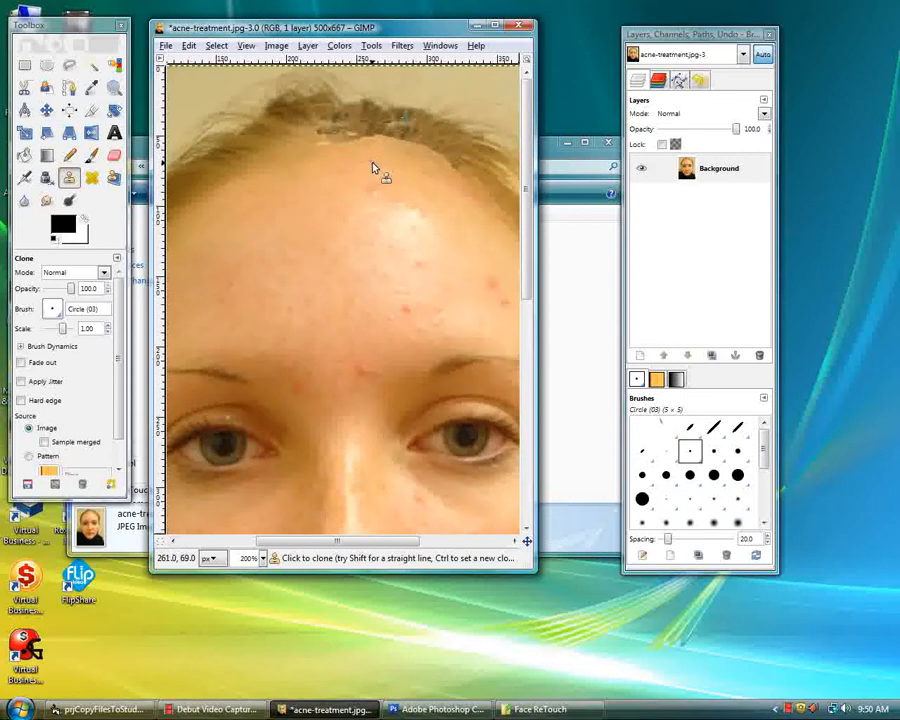
{"action": "key", "text": "minus"}
{"action": "key", "text": "minus"}
{"action": "key", "text": "minus"}
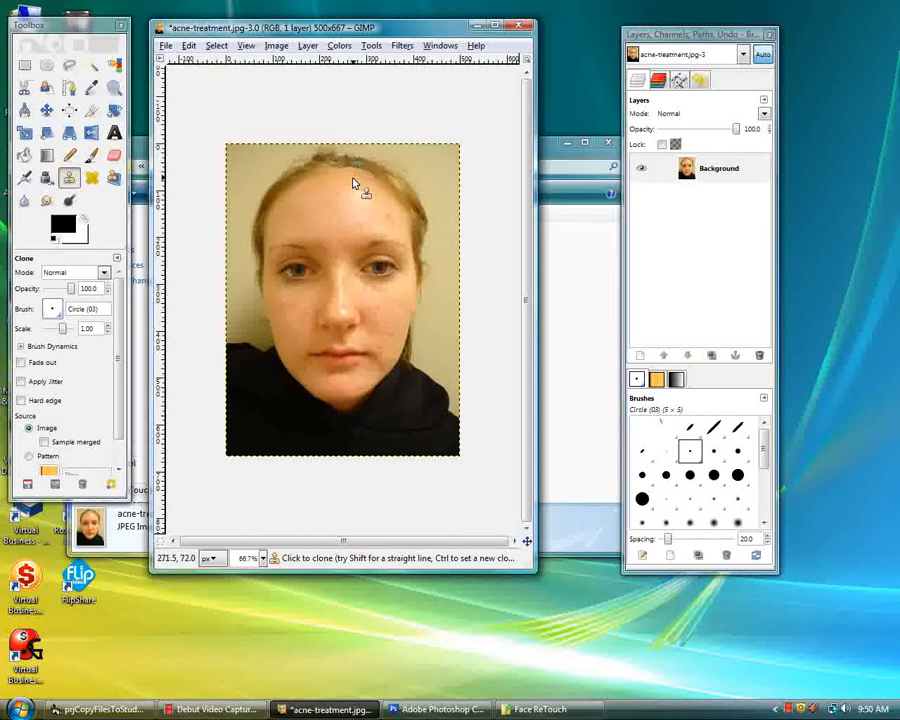
{"action": "key", "text": "plus"}
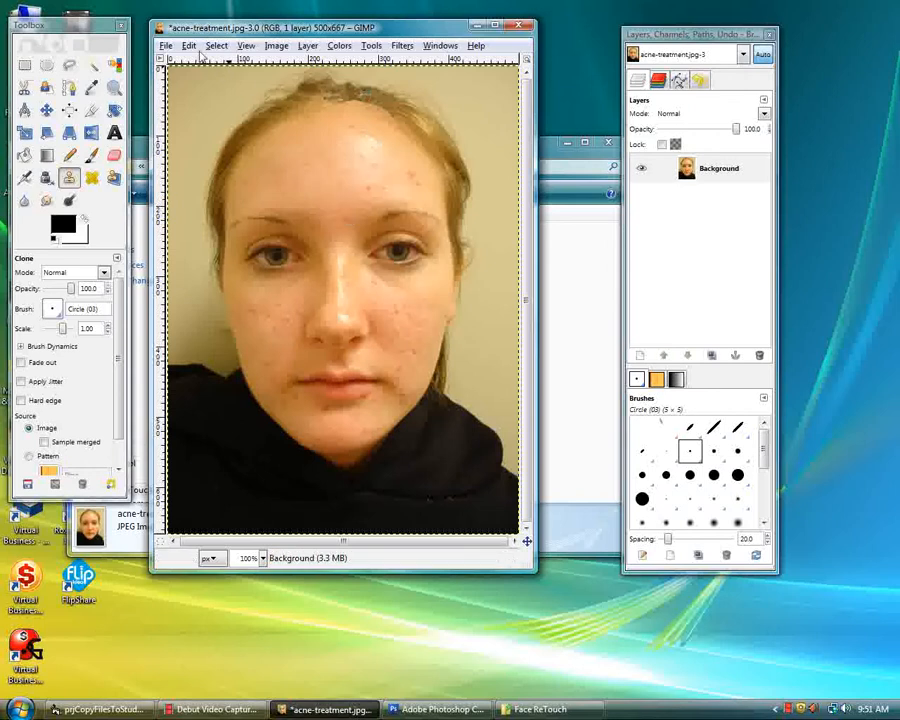
- Close acne-treatment.jpg without saving the changes
{"action": "left_click", "coordinate": [166, 47]}
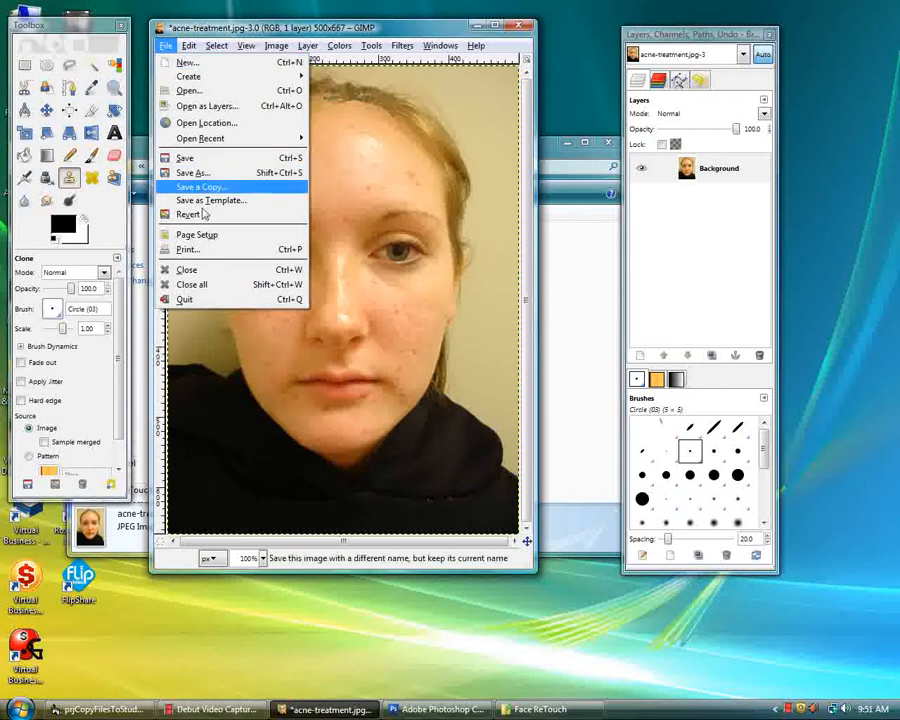
{"action": "left_click", "coordinate": [195, 268]}
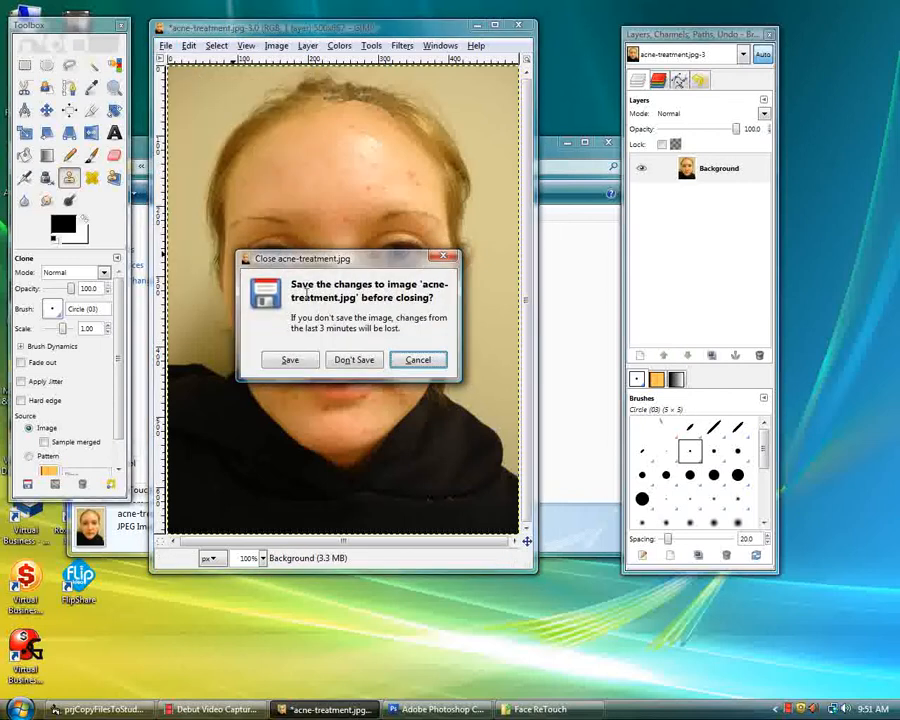
{"action": "left_click", "coordinate": [352, 360]}
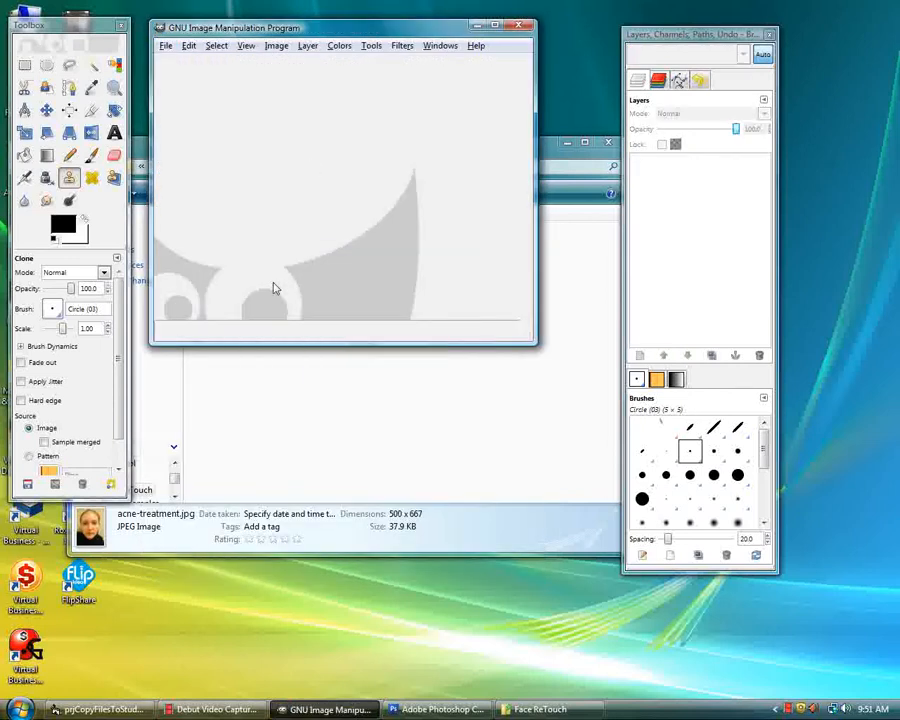
- Open unibrow.jpg from the Face ReTouch folder in GIMP
{"action": "left_click", "coordinate": [265, 375]}
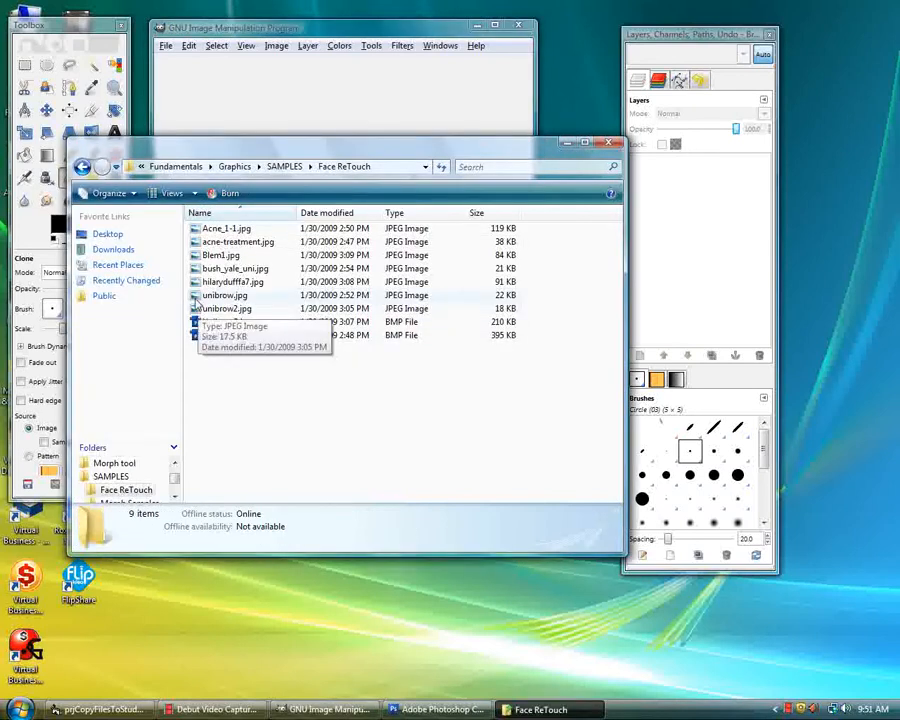
{"action": "left_click", "coordinate": [197, 297]}
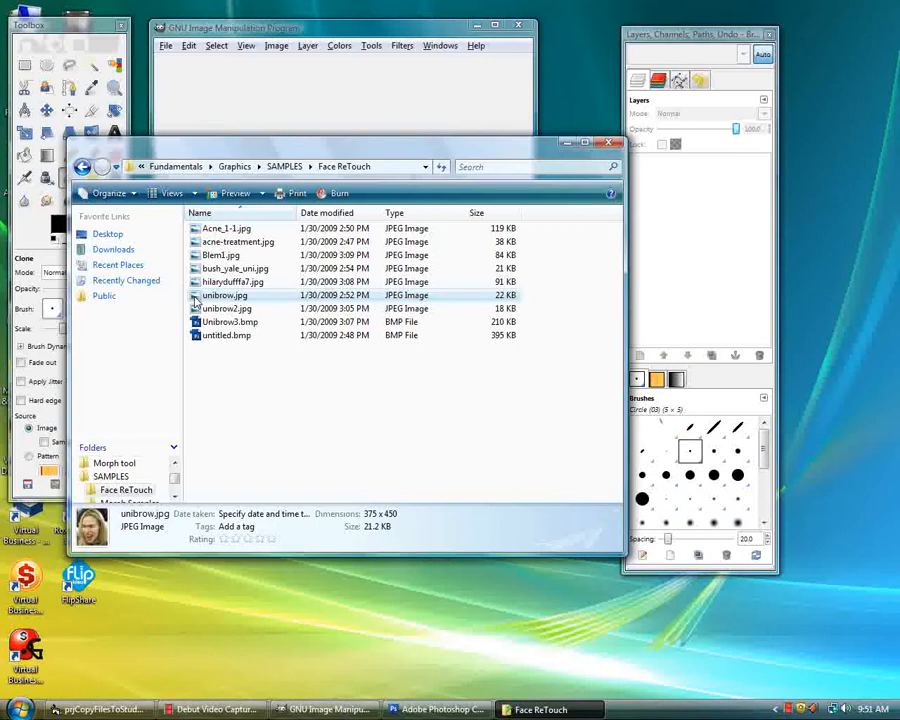
{"action": "left_click_drag", "start_coordinate": [197, 298], "coordinate": [286, 125]}
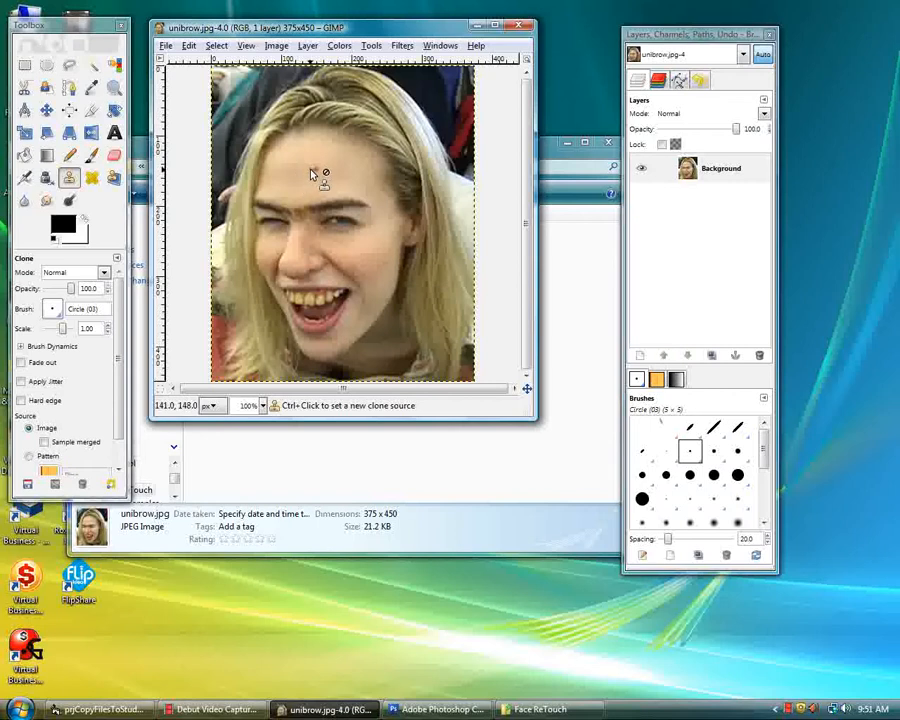
- Clone clean forehead skin from just above the mole over the whole mole
{"action": "left_click", "coordinate": [310, 173]}
{"action": "scroll", "coordinate": [312, 175], "scroll_direction": "up", "scroll_amount": 2}
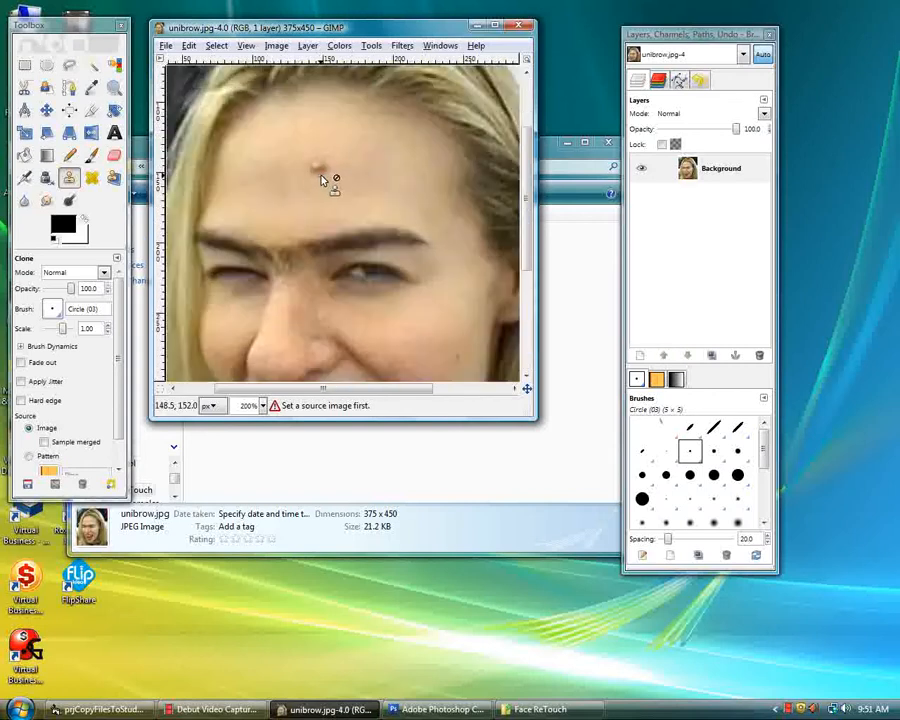
{"action": "scroll", "coordinate": [322, 178], "scroll_direction": "up", "scroll_amount": 4}
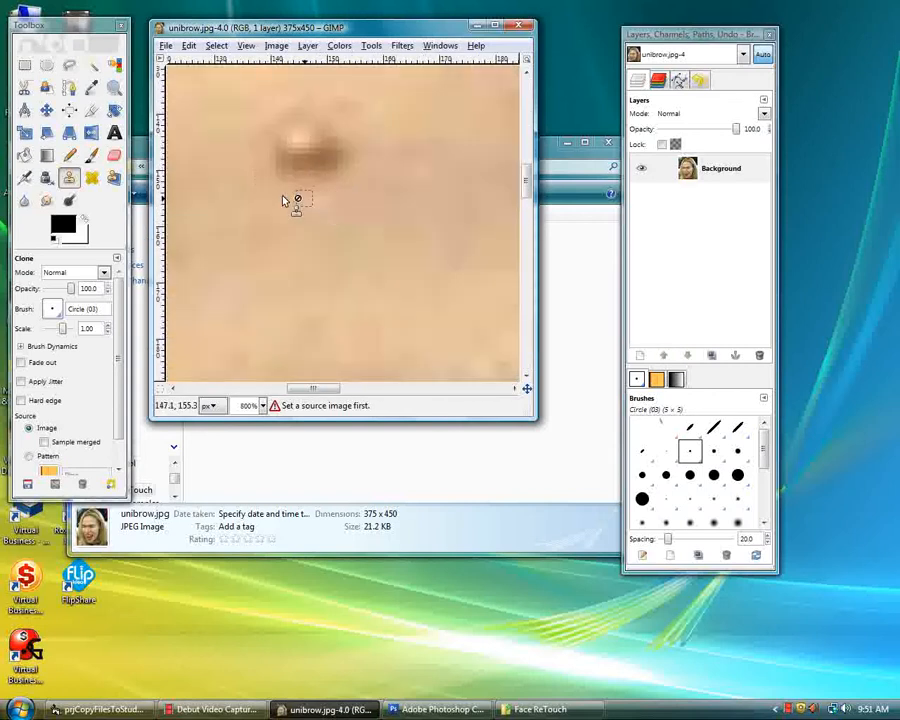
{"action": "left_click", "coordinate": [328, 100], "text": "ctrl"}
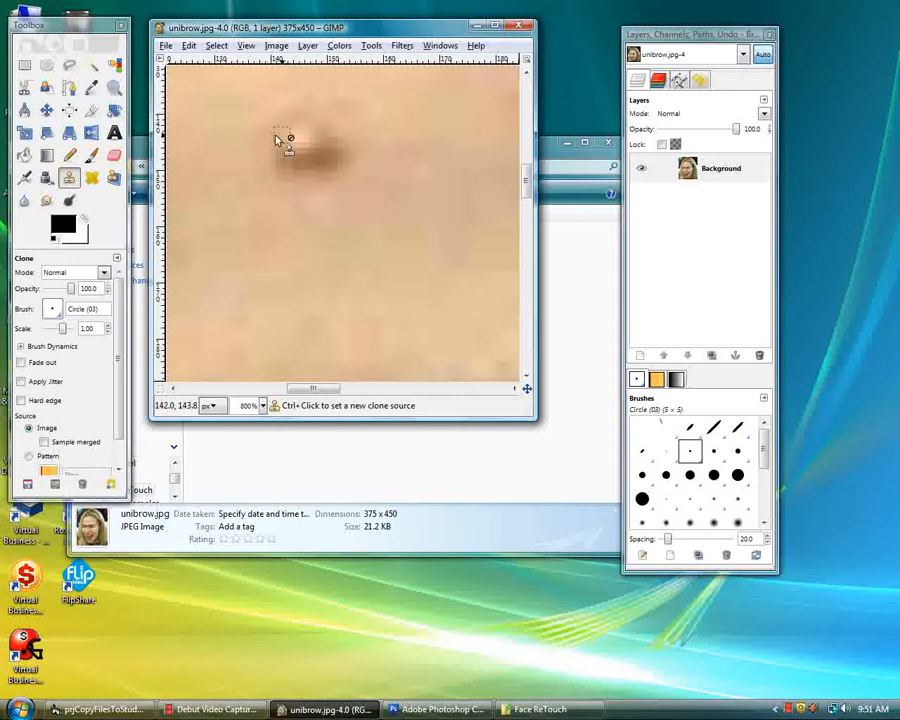
{"action": "left_click", "coordinate": [306, 94], "text": "ctrl"}
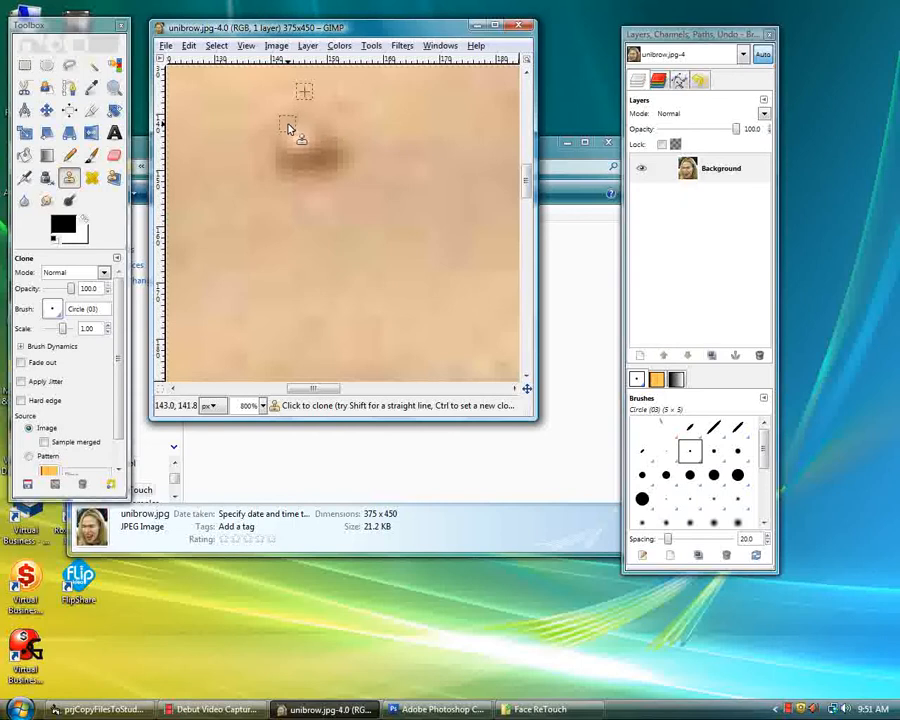
{"action": "left_click_drag", "start_coordinate": [295, 131], "coordinate": [334, 135]}
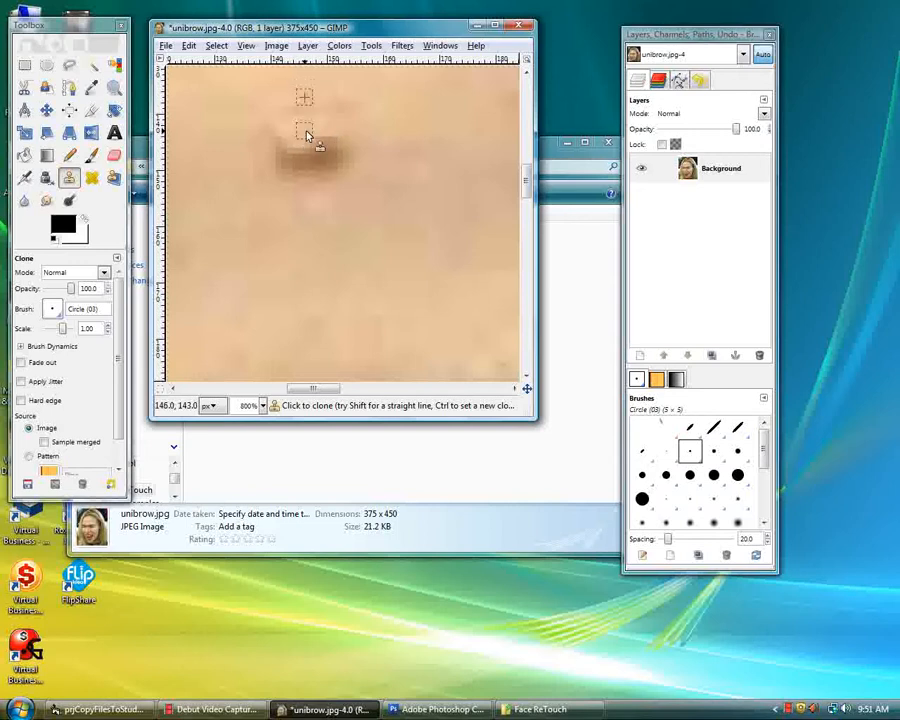
{"action": "mouse_move", "coordinate": [285, 147]}
{"action": "left_mouse_down"}
{"action": "mouse_move", "coordinate": [337, 153]}
{"action": "mouse_move", "coordinate": [311, 165]}
{"action": "mouse_move", "coordinate": [283, 161]}
{"action": "mouse_move", "coordinate": [297, 169]}
{"action": "mouse_move", "coordinate": [349, 157]}
{"action": "mouse_move", "coordinate": [329, 177]}
{"action": "mouse_move", "coordinate": [284, 176]}
{"action": "mouse_move", "coordinate": [329, 177]}
{"action": "mouse_move", "coordinate": [304, 139]}
{"action": "mouse_move", "coordinate": [336, 181]}
{"action": "mouse_move", "coordinate": [339, 172]}
{"action": "mouse_move", "coordinate": [281, 169]}
{"action": "mouse_move", "coordinate": [299, 175]}
{"action": "left_mouse_up"}
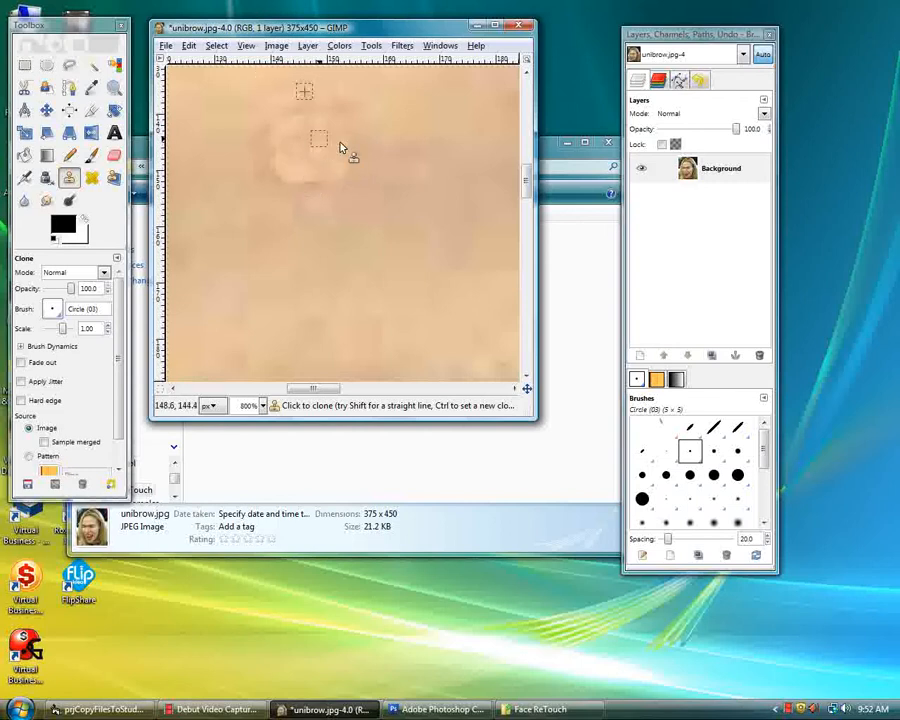
- Clone skin from beside the removed mole over the patched spot to even it out, and check it on the face
{"action": "left_click", "coordinate": [241, 134], "text": "ctrl"}
{"action": "mouse_move", "coordinate": [281, 132]}
{"action": "left_mouse_down"}
{"action": "mouse_move", "coordinate": [320, 139]}
{"action": "mouse_move", "coordinate": [271, 160]}
{"action": "mouse_move", "coordinate": [340, 164]}
{"action": "mouse_move", "coordinate": [352, 152]}
{"action": "mouse_move", "coordinate": [306, 169]}
{"action": "left_mouse_up"}
{"action": "left_click_drag", "start_coordinate": [331, 171], "coordinate": [280, 163]}
{"action": "left_click_drag", "start_coordinate": [328, 137], "coordinate": [311, 139]}
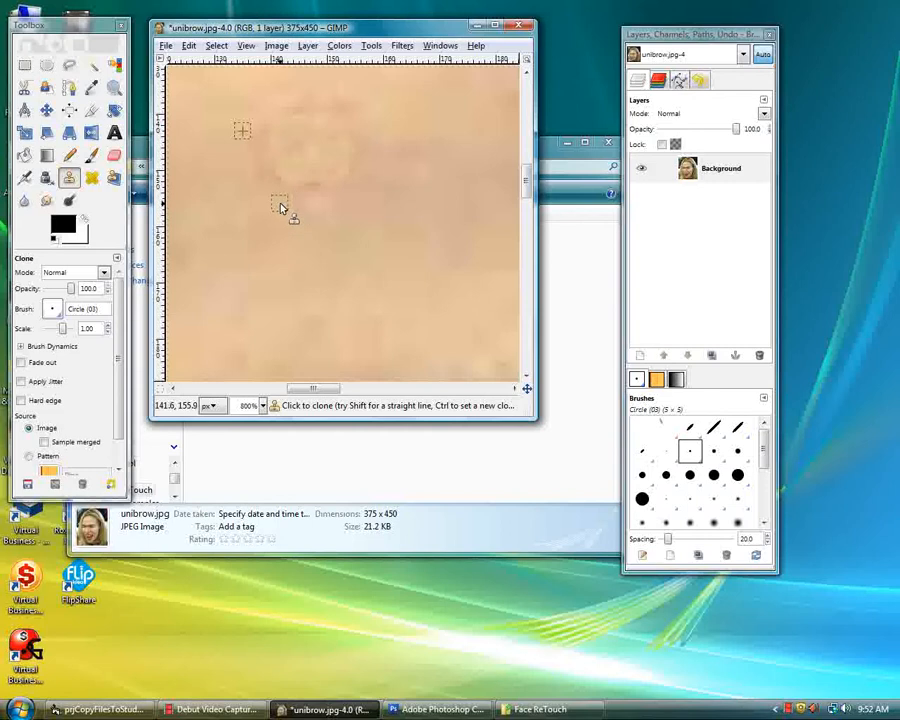
{"action": "key", "text": "minus"}
{"action": "key", "text": "minus"}
{"action": "key", "text": "minus"}
{"action": "key", "text": "minus"}
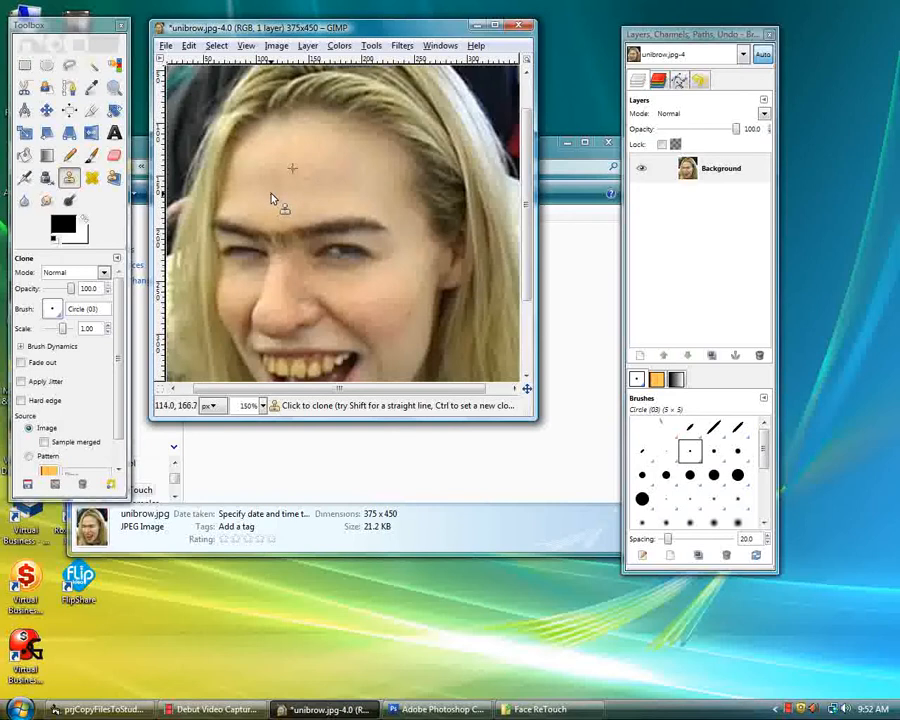
- Clone forehead skin over the upper edge of the unibrow between the eyebrows, resampling skin above each section
{"action": "scroll", "coordinate": [270, 197], "scroll_direction": "down", "scroll_amount": 2}
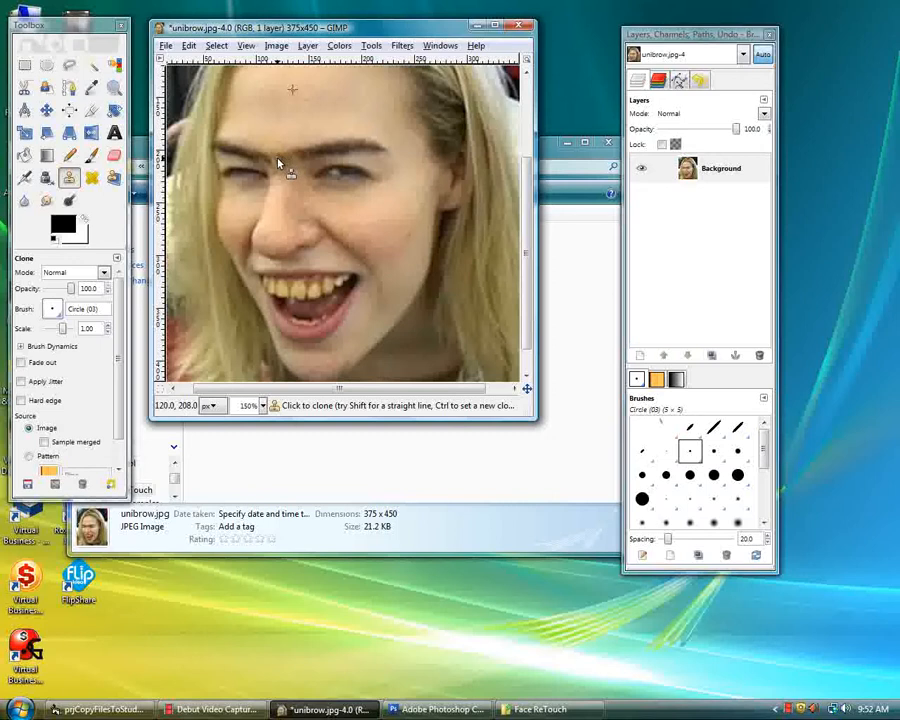
{"action": "scroll", "coordinate": [278, 164], "scroll_direction": "up", "scroll_amount": 4}
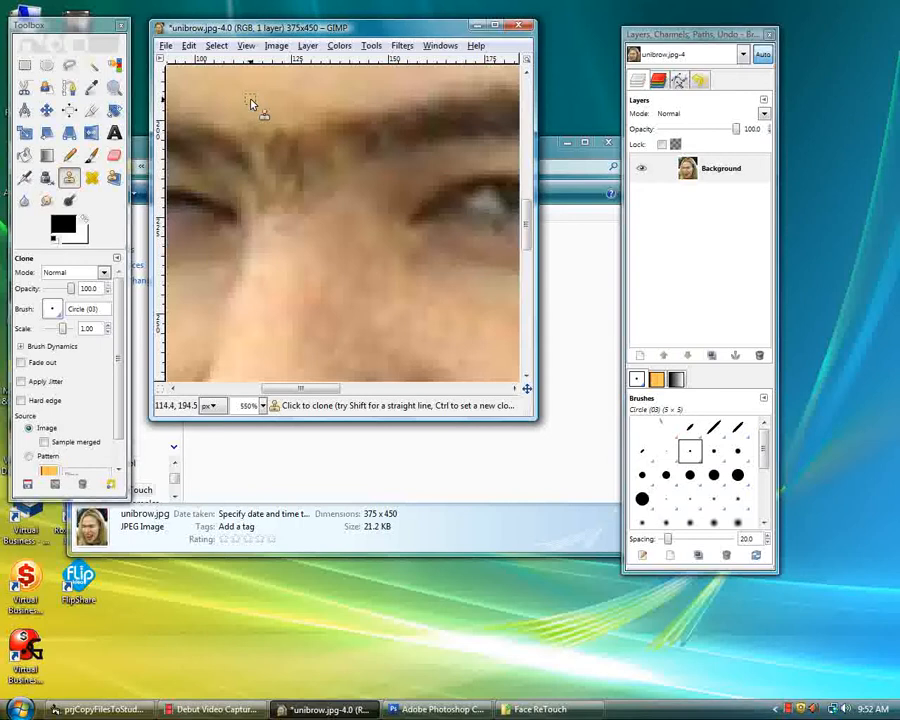
{"action": "key", "text": "ctrl"}
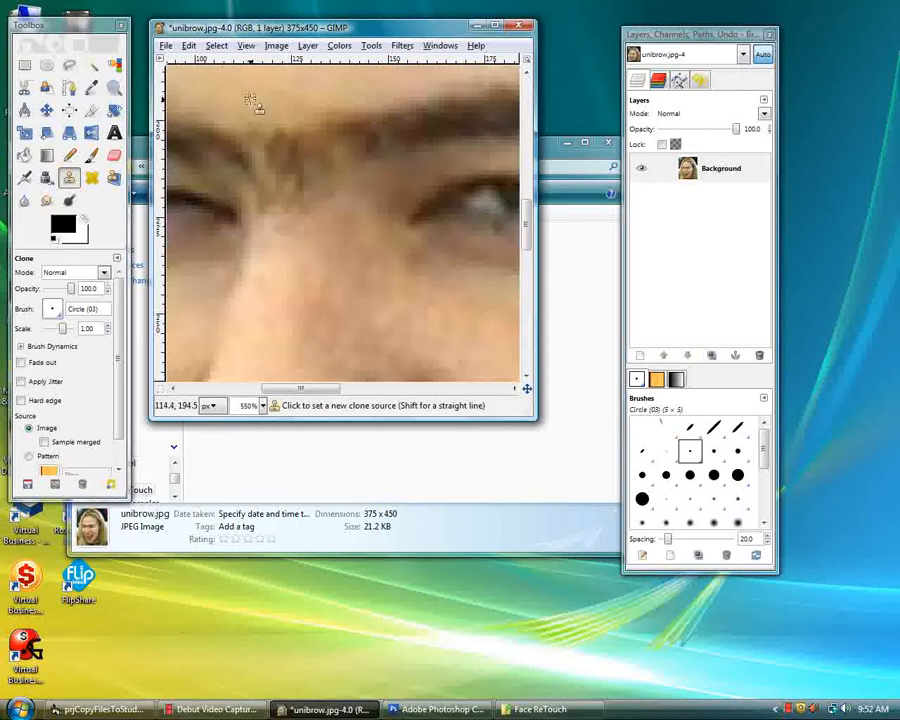
{"action": "left_click", "coordinate": [247, 96], "text": "ctrl"}
{"action": "mouse_move", "coordinate": [258, 133]}
{"action": "left_mouse_down"}
{"action": "mouse_move", "coordinate": [316, 133]}
{"action": "mouse_move", "coordinate": [251, 137]}
{"action": "mouse_move", "coordinate": [269, 149]}
{"action": "mouse_move", "coordinate": [314, 142]}
{"action": "left_mouse_up"}
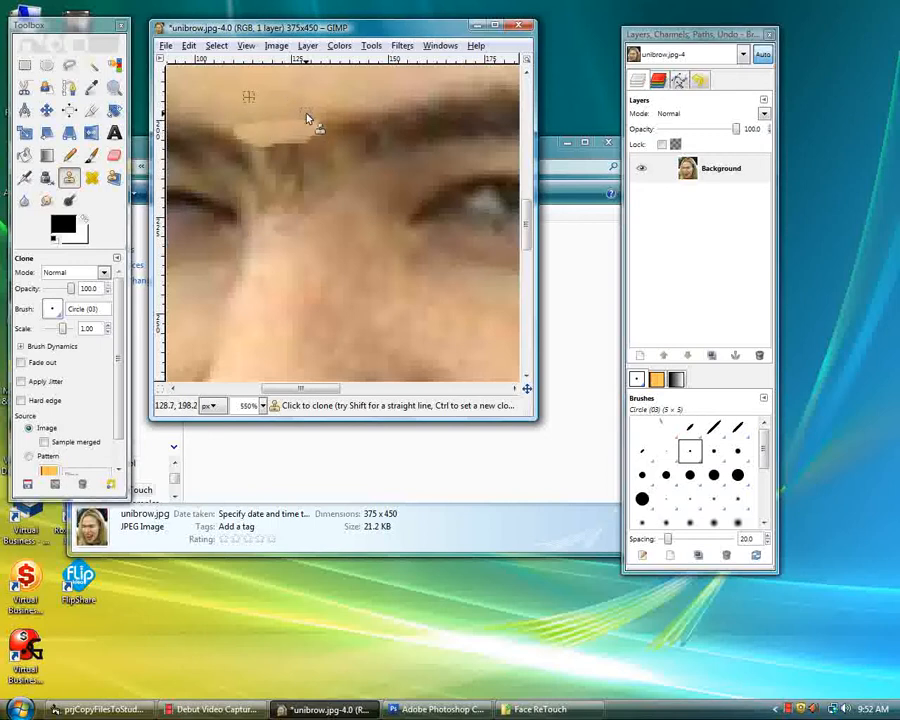
{"action": "left_click", "coordinate": [292, 109], "text": "ctrl"}
{"action": "mouse_move", "coordinate": [293, 127]}
{"action": "left_mouse_down"}
{"action": "mouse_move", "coordinate": [236, 128]}
{"action": "mouse_move", "coordinate": [320, 125]}
{"action": "left_mouse_up"}
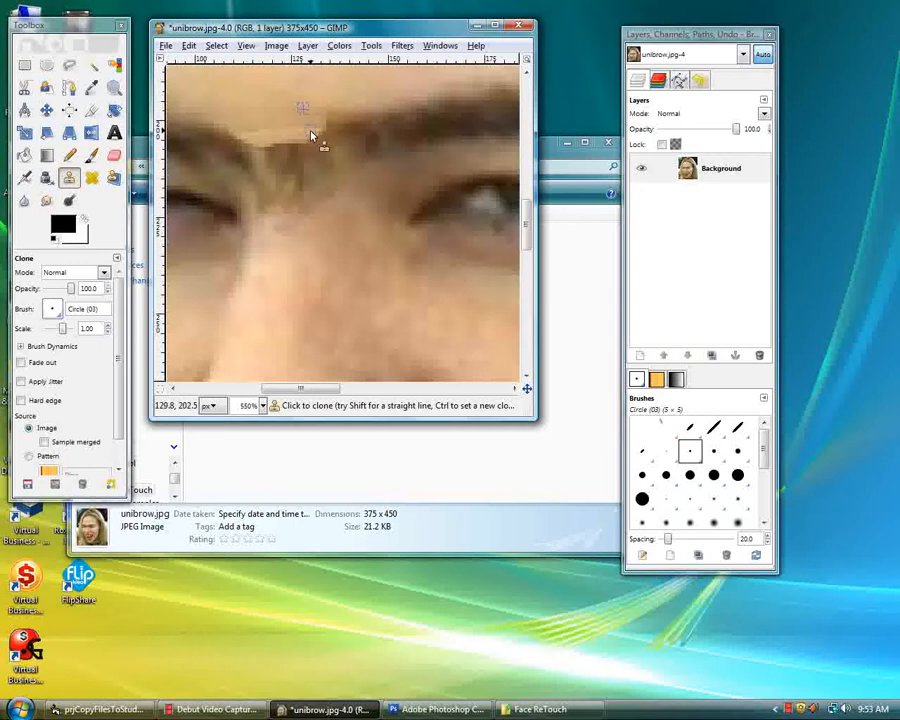
{"action": "left_click", "coordinate": [362, 102], "text": "ctrl"}
{"action": "mouse_move", "coordinate": [363, 112]}
{"action": "left_mouse_down"}
{"action": "mouse_move", "coordinate": [325, 113]}
{"action": "mouse_move", "coordinate": [362, 115]}
{"action": "mouse_move", "coordinate": [341, 127]}
{"action": "mouse_move", "coordinate": [352, 127]}
{"action": "mouse_move", "coordinate": [299, 128]}
{"action": "mouse_move", "coordinate": [337, 138]}
{"action": "left_mouse_up"}
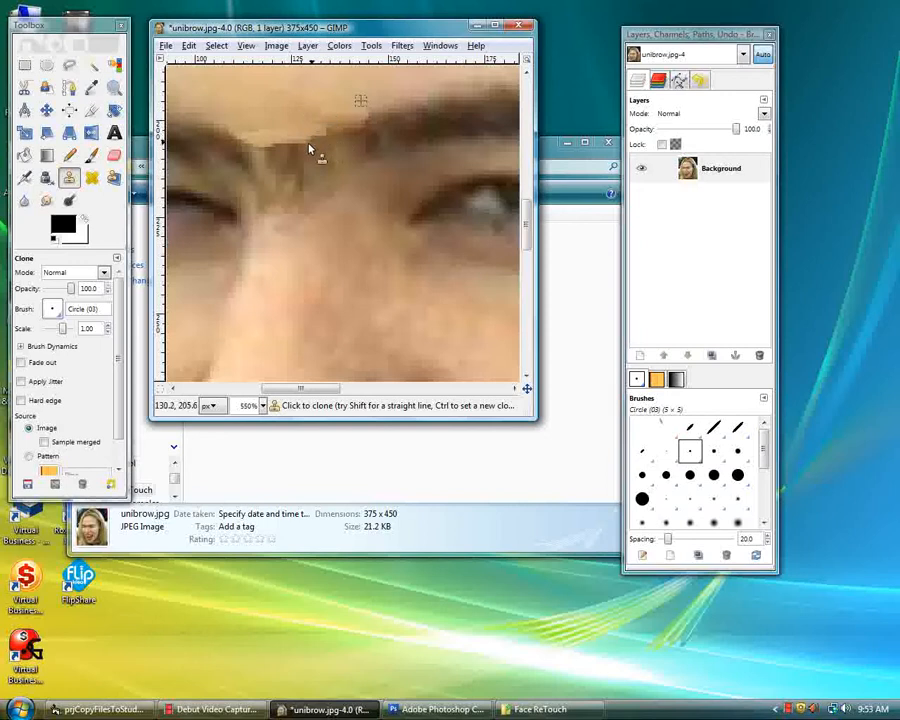
- Clone the skin above the gap further down through the middle of the unibrow to separate the two eyebrows
{"action": "left_click", "coordinate": [255, 124], "text": "ctrl"}
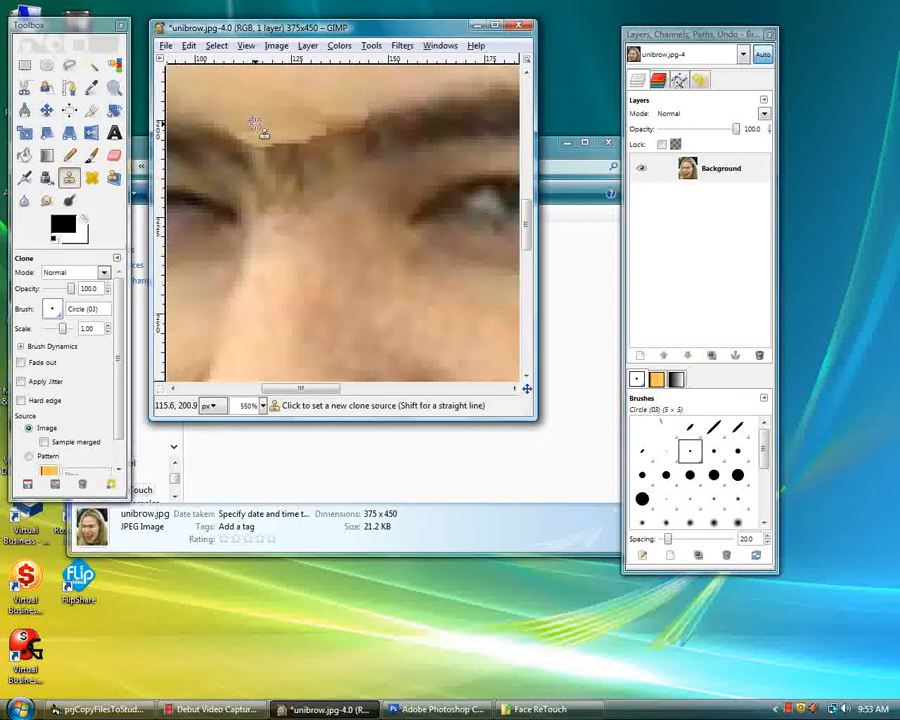
{"action": "mouse_move", "coordinate": [250, 136]}
{"action": "left_mouse_down"}
{"action": "mouse_move", "coordinate": [271, 145]}
{"action": "mouse_move", "coordinate": [255, 148]}
{"action": "mouse_move", "coordinate": [285, 151]}
{"action": "mouse_move", "coordinate": [265, 147]}
{"action": "mouse_move", "coordinate": [281, 142]}
{"action": "mouse_move", "coordinate": [290, 151]}
{"action": "left_mouse_up"}
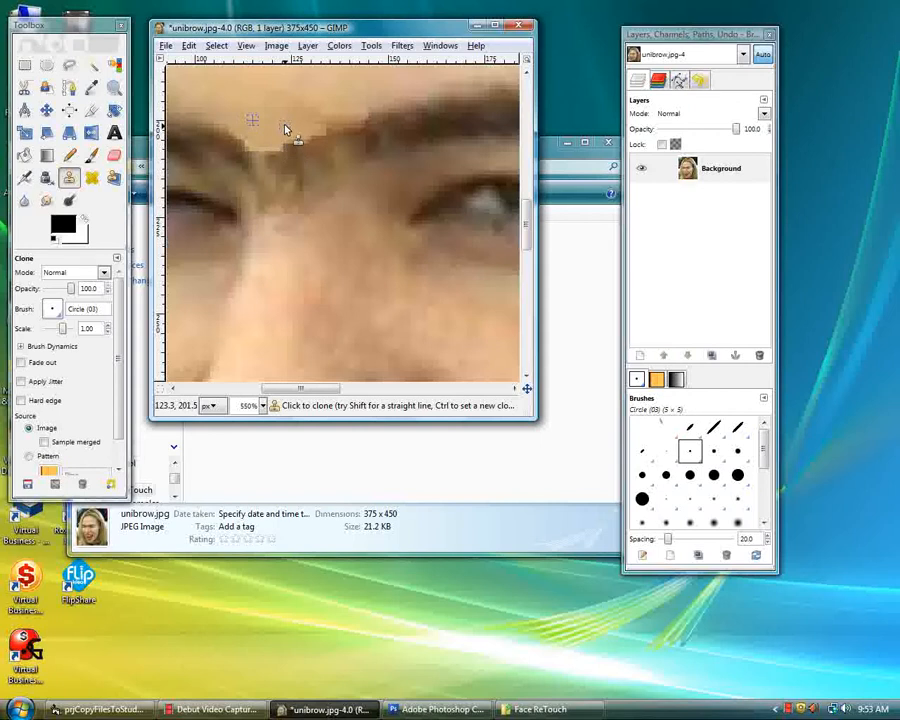
{"action": "mouse_move", "coordinate": [283, 131]}
{"action": "left_mouse_down"}
{"action": "mouse_move", "coordinate": [285, 166]}
{"action": "mouse_move", "coordinate": [285, 150]}
{"action": "mouse_move", "coordinate": [272, 149]}
{"action": "mouse_move", "coordinate": [259, 159]}
{"action": "mouse_move", "coordinate": [281, 165]}
{"action": "mouse_move", "coordinate": [323, 133]}
{"action": "mouse_move", "coordinate": [319, 157]}
{"action": "mouse_move", "coordinate": [317, 137]}
{"action": "mouse_move", "coordinate": [303, 154]}
{"action": "mouse_move", "coordinate": [285, 163]}
{"action": "left_mouse_up"}
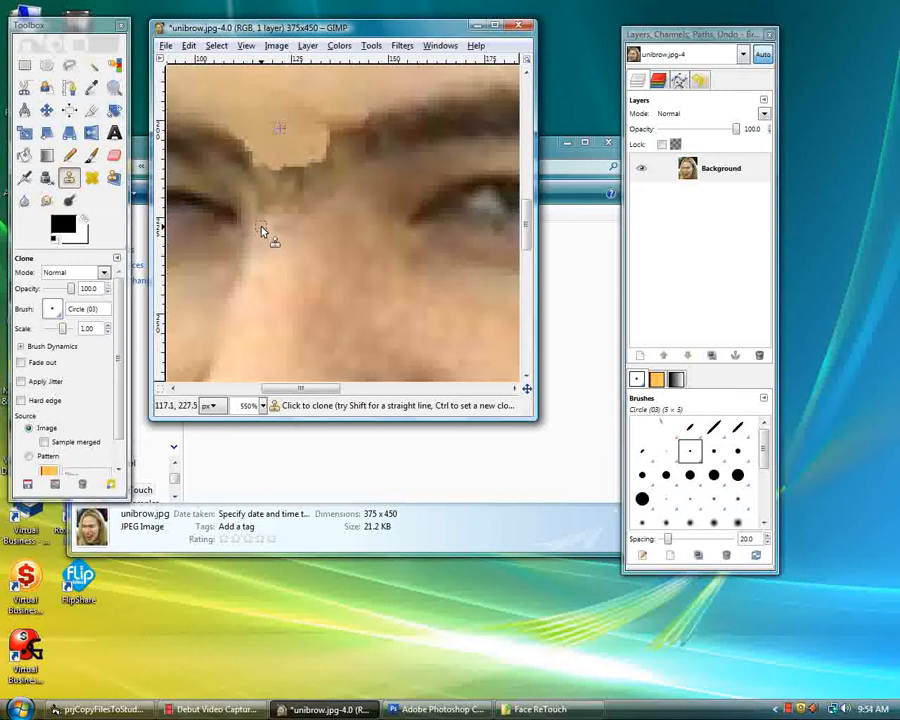
- Clone skin from the bridge of the nose up over the remaining hairs between the eyebrows
{"action": "key", "text": "ctrl"}
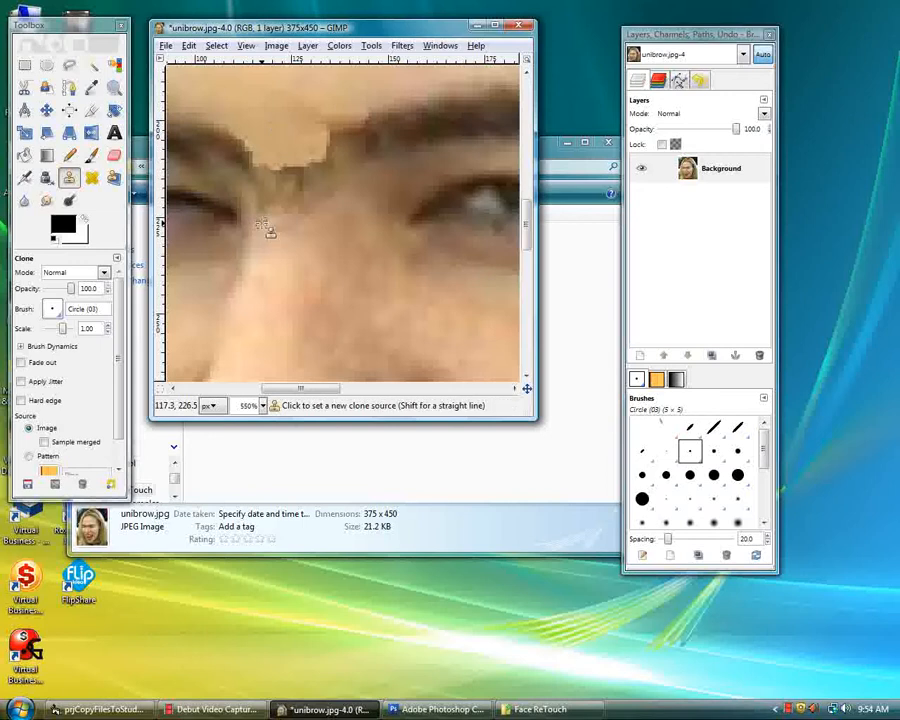
{"action": "left_click", "coordinate": [262, 224], "text": "ctrl"}
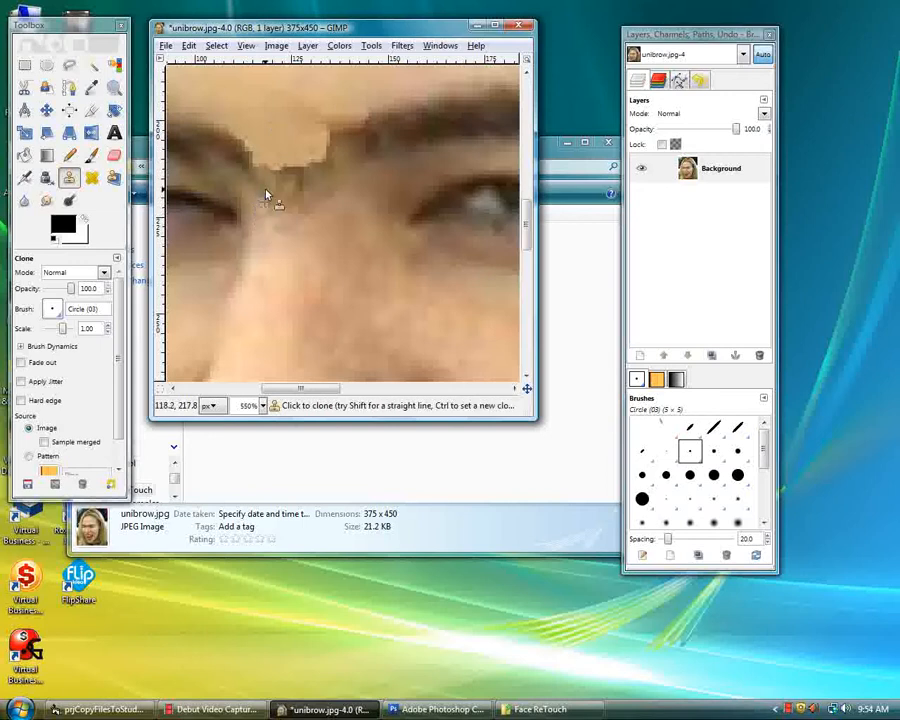
{"action": "mouse_move", "coordinate": [260, 204]}
{"action": "left_mouse_down"}
{"action": "mouse_move", "coordinate": [265, 191]}
{"action": "mouse_move", "coordinate": [270, 213]}
{"action": "mouse_move", "coordinate": [279, 200]}
{"action": "left_mouse_up"}
{"action": "left_click_drag", "start_coordinate": [309, 200], "coordinate": [316, 202]}
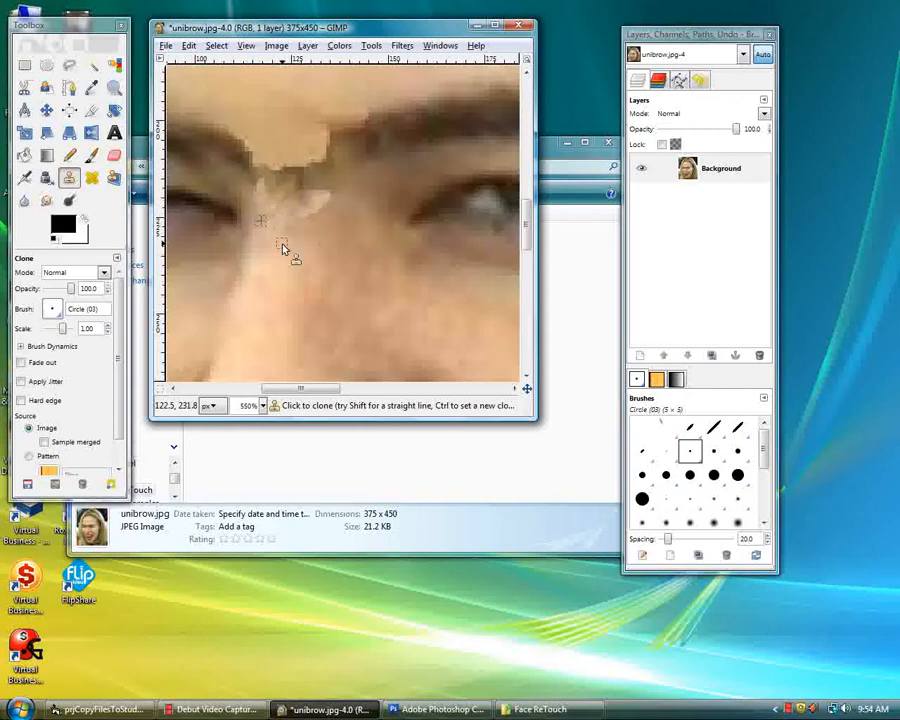
{"action": "key", "text": "ctrl"}
{"action": "left_click", "coordinate": [309, 227], "text": "ctrl"}
{"action": "mouse_move", "coordinate": [321, 198]}
{"action": "left_mouse_down"}
{"action": "mouse_move", "coordinate": [294, 195]}
{"action": "mouse_move", "coordinate": [326, 196]}
{"action": "mouse_move", "coordinate": [312, 230]}
{"action": "left_mouse_up"}
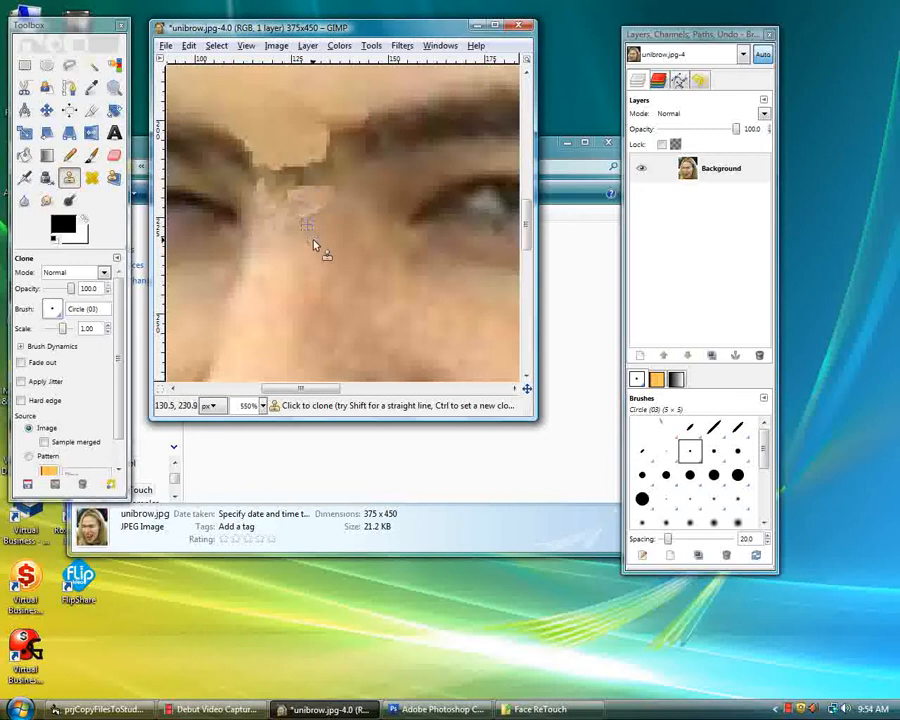
{"action": "left_click", "coordinate": [312, 242], "text": "ctrl"}
{"action": "mouse_move", "coordinate": [316, 181]}
{"action": "left_mouse_down"}
{"action": "mouse_move", "coordinate": [291, 187]}
{"action": "mouse_move", "coordinate": [326, 190]}
{"action": "mouse_move", "coordinate": [291, 195]}
{"action": "mouse_move", "coordinate": [295, 187]}
{"action": "mouse_move", "coordinate": [307, 207]}
{"action": "mouse_move", "coordinate": [261, 205]}
{"action": "mouse_move", "coordinate": [258, 192]}
{"action": "mouse_move", "coordinate": [268, 187]}
{"action": "mouse_move", "coordinate": [316, 191]}
{"action": "mouse_move", "coordinate": [326, 178]}
{"action": "mouse_move", "coordinate": [260, 172]}
{"action": "mouse_move", "coordinate": [335, 173]}
{"action": "mouse_move", "coordinate": [331, 162]}
{"action": "mouse_move", "coordinate": [348, 138]}
{"action": "mouse_move", "coordinate": [333, 140]}
{"action": "mouse_move", "coordinate": [333, 165]}
{"action": "mouse_move", "coordinate": [350, 142]}
{"action": "mouse_move", "coordinate": [335, 155]}
{"action": "mouse_move", "coordinate": [327, 203]}
{"action": "mouse_move", "coordinate": [281, 168]}
{"action": "mouse_move", "coordinate": [291, 161]}
{"action": "mouse_move", "coordinate": [261, 195]}
{"action": "mouse_move", "coordinate": [255, 167]}
{"action": "mouse_move", "coordinate": [249, 203]}
{"action": "left_mouse_up"}
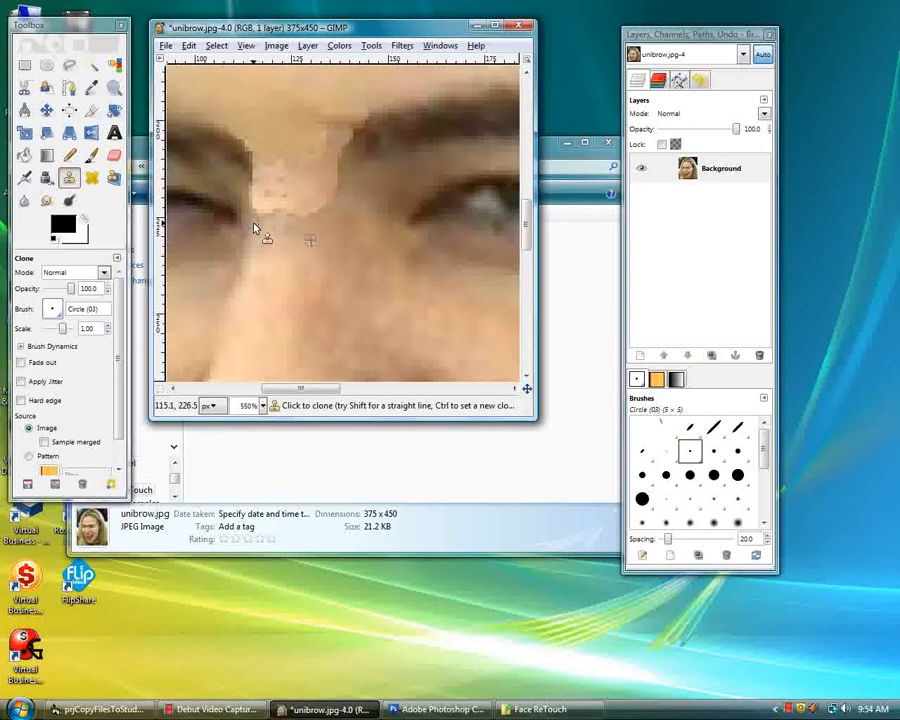
- Blend the patch between the eyes with skin cloned from beside the inner eye corner, and check the whole face
{"action": "left_click", "coordinate": [254, 225], "text": "ctrl"}
{"action": "mouse_move", "coordinate": [265, 214]}
{"action": "left_mouse_down"}
{"action": "mouse_move", "coordinate": [257, 182]}
{"action": "mouse_move", "coordinate": [270, 211]}
{"action": "mouse_move", "coordinate": [265, 179]}
{"action": "left_mouse_up"}
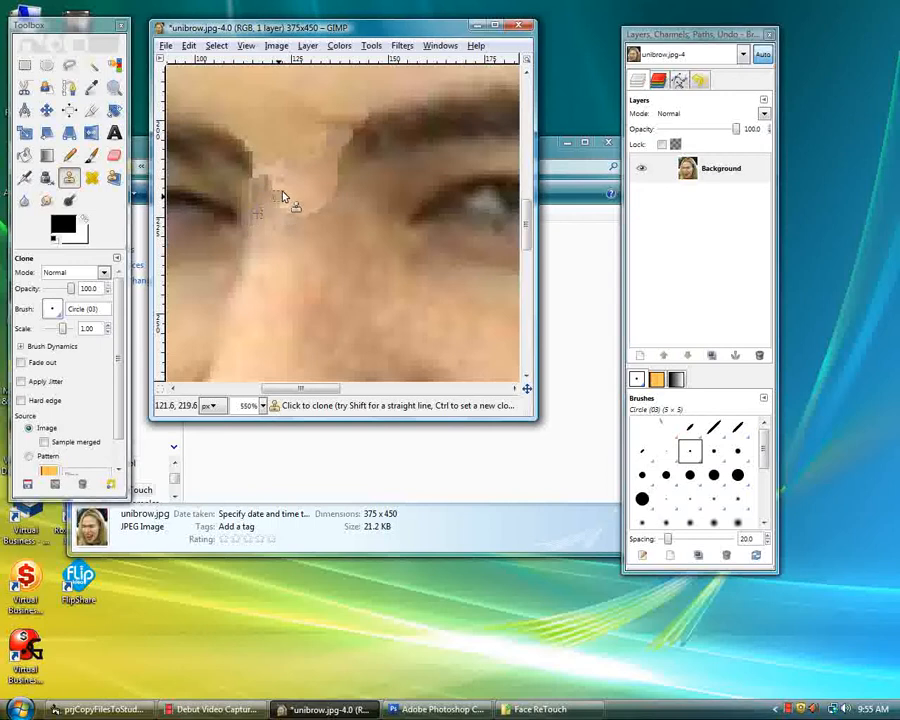
{"action": "mouse_move", "coordinate": [281, 207]}
{"action": "left_mouse_down"}
{"action": "mouse_move", "coordinate": [308, 191]}
{"action": "mouse_move", "coordinate": [304, 217]}
{"action": "mouse_move", "coordinate": [318, 193]}
{"action": "mouse_move", "coordinate": [313, 216]}
{"action": "mouse_move", "coordinate": [337, 190]}
{"action": "left_mouse_up"}
{"action": "left_click", "coordinate": [295, 195]}
{"action": "mouse_move", "coordinate": [262, 188]}
{"action": "left_mouse_down"}
{"action": "mouse_move", "coordinate": [310, 197]}
{"action": "mouse_move", "coordinate": [261, 191]}
{"action": "mouse_move", "coordinate": [293, 213]}
{"action": "left_mouse_up"}
{"action": "scroll", "coordinate": [308, 200], "scroll_direction": "down", "scroll_amount": 6}
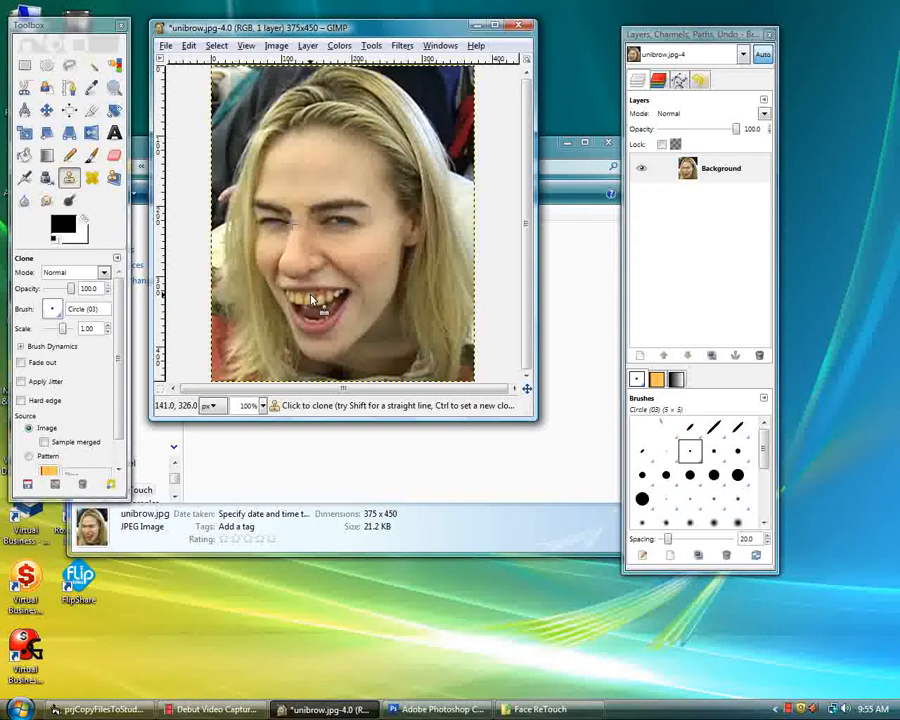
- Clone the lower edge of the large front tooth to even out its chipped bottom, and check the smile
{"action": "scroll", "coordinate": [311, 299], "scroll_direction": "up", "scroll_amount": 4}
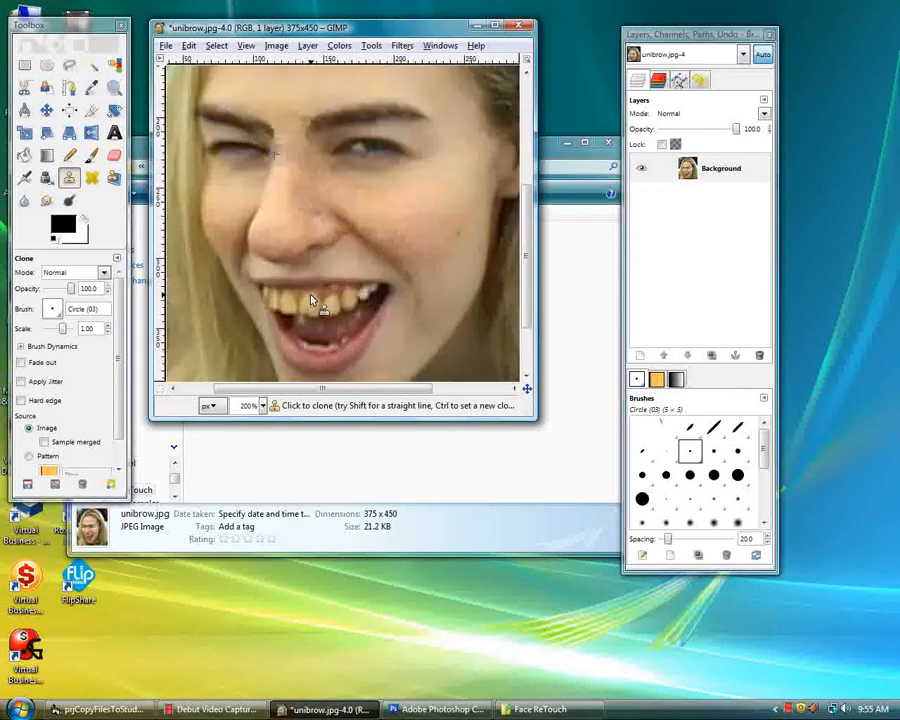
{"action": "scroll", "coordinate": [307, 327], "scroll_direction": "up", "scroll_amount": 2}
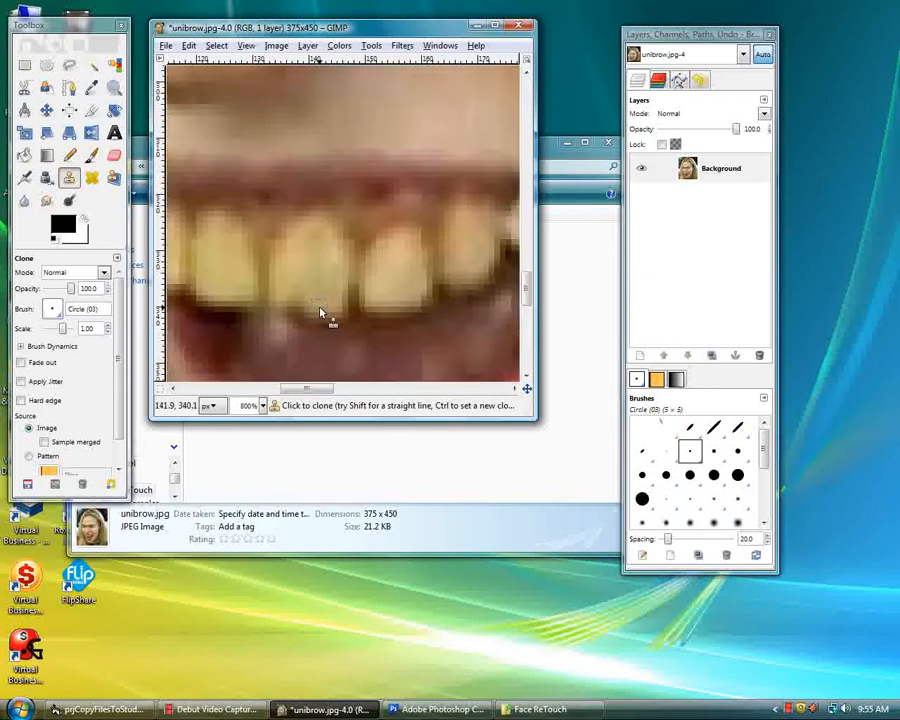
{"action": "key", "text": "ctrl"}
{"action": "left_click", "coordinate": [322, 312], "text": "ctrl"}
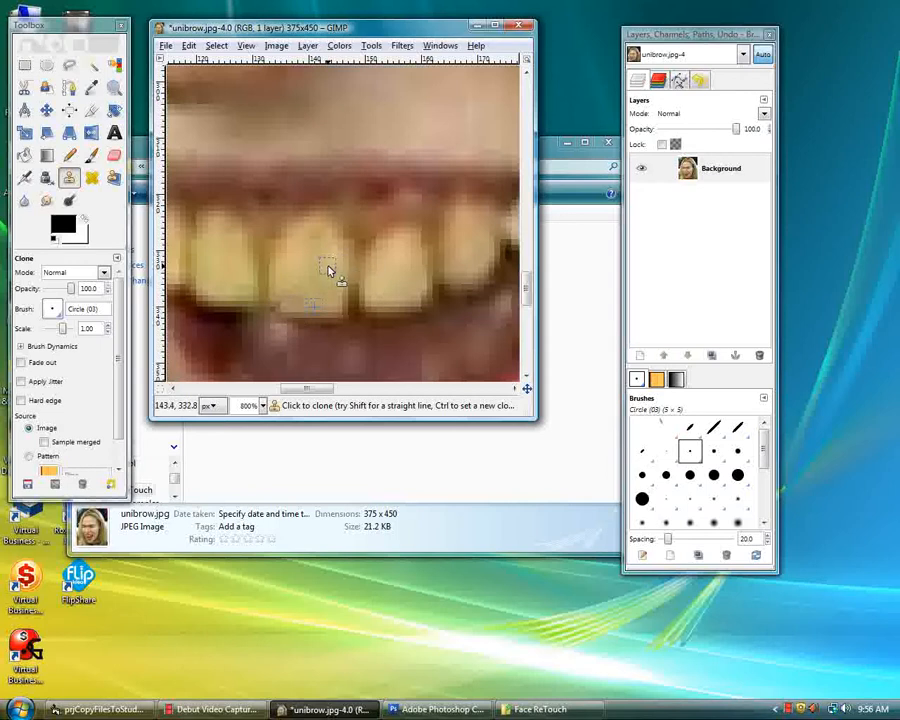
{"action": "scroll", "coordinate": [330, 270], "scroll_direction": "down", "scroll_amount": 5}
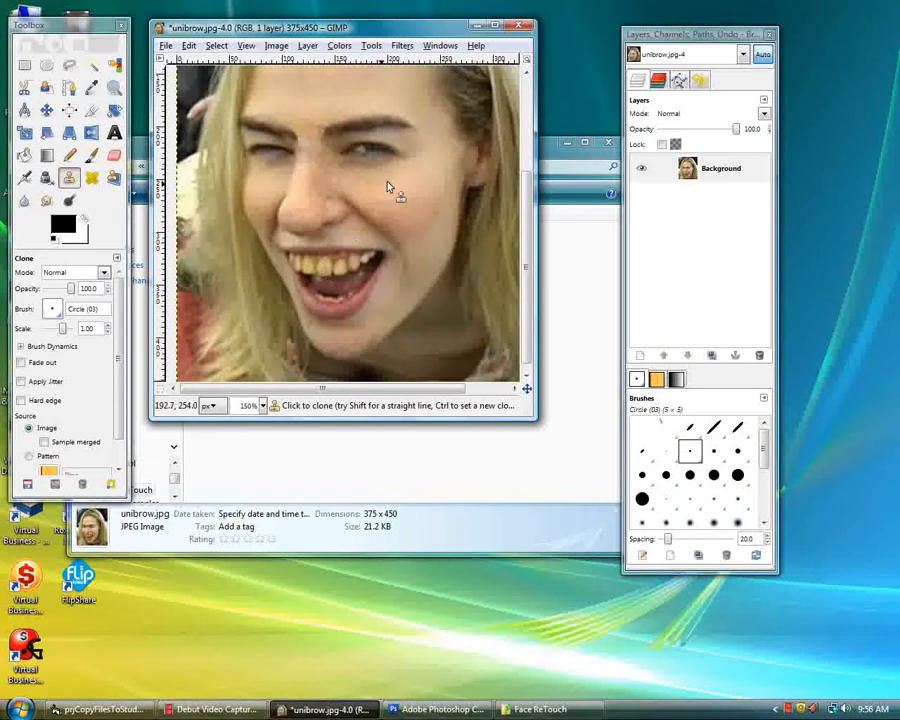
- Switch to the Paintbrush and set the foreground color to green 2e9f59
{"action": "scroll", "coordinate": [390, 172], "scroll_direction": "up", "scroll_amount": 3}
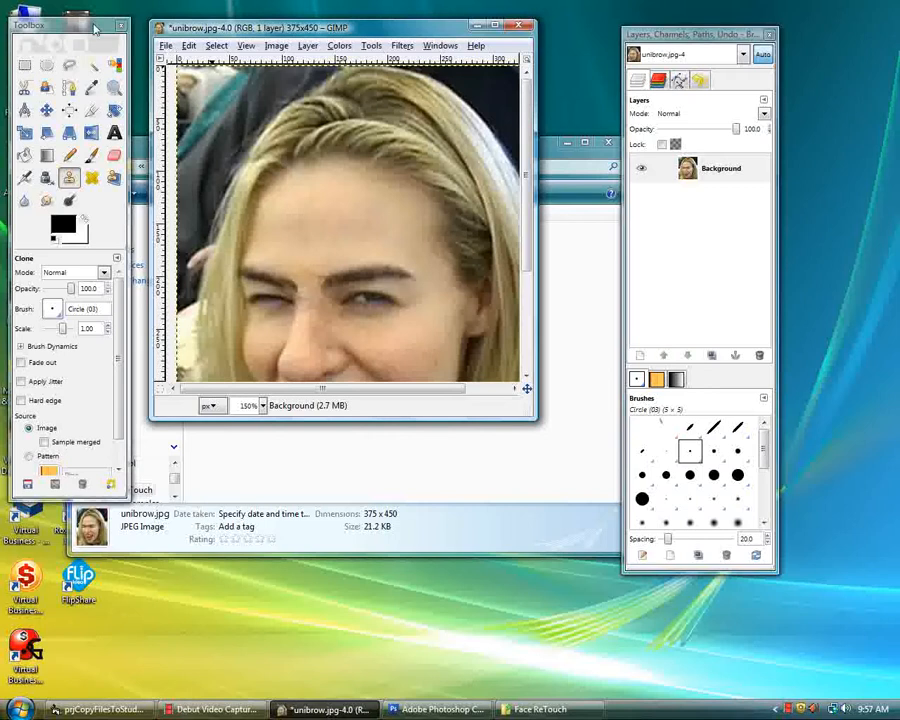
{"action": "left_click", "coordinate": [92, 158]}
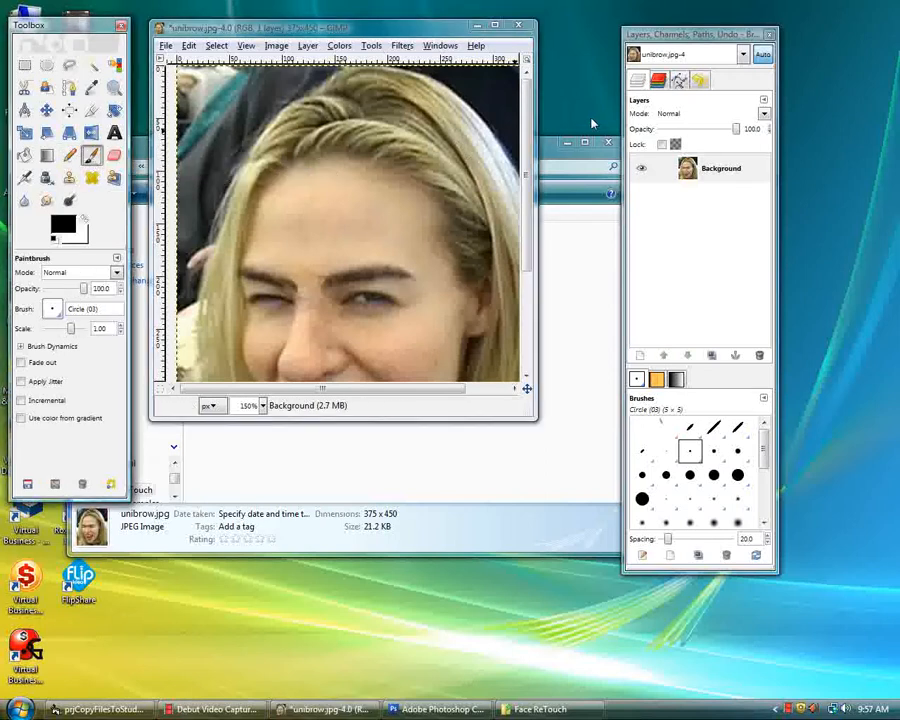
{"action": "left_click", "coordinate": [66, 227]}
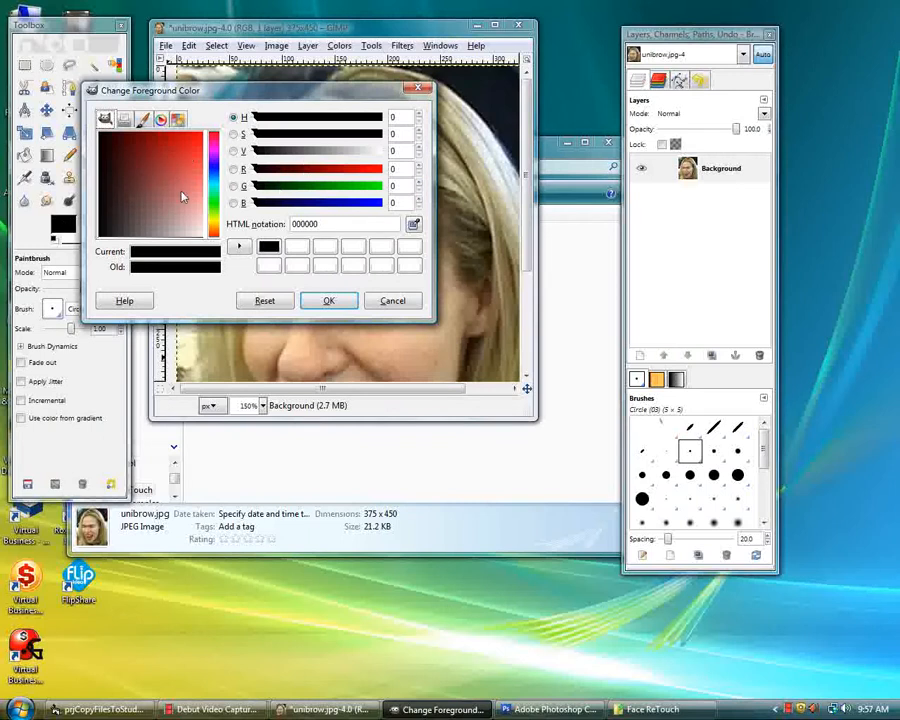
{"action": "left_click", "coordinate": [216, 201]}
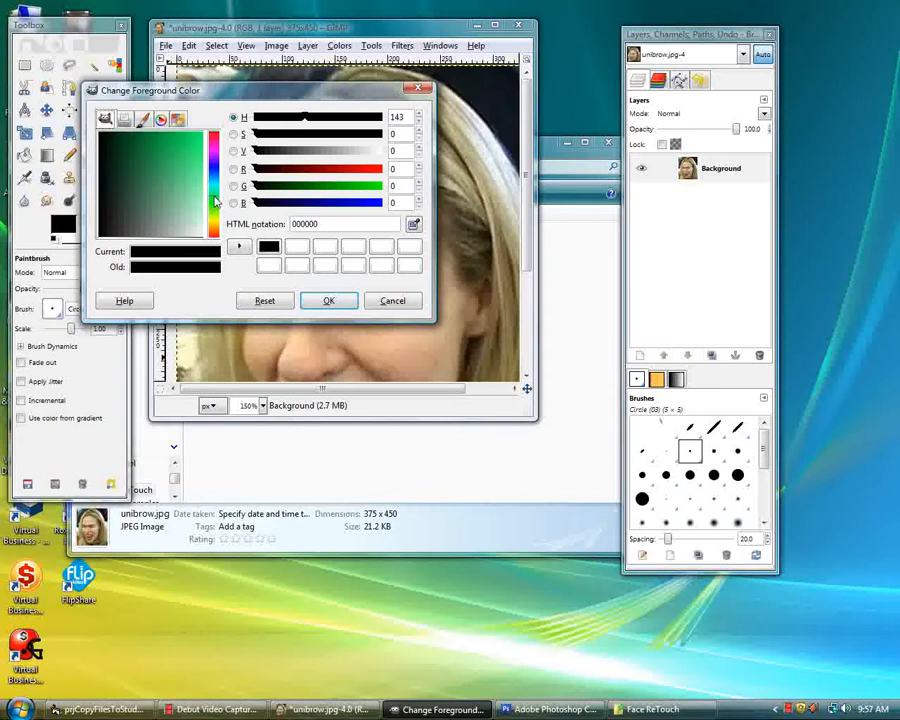
{"action": "left_click", "coordinate": [165, 168]}
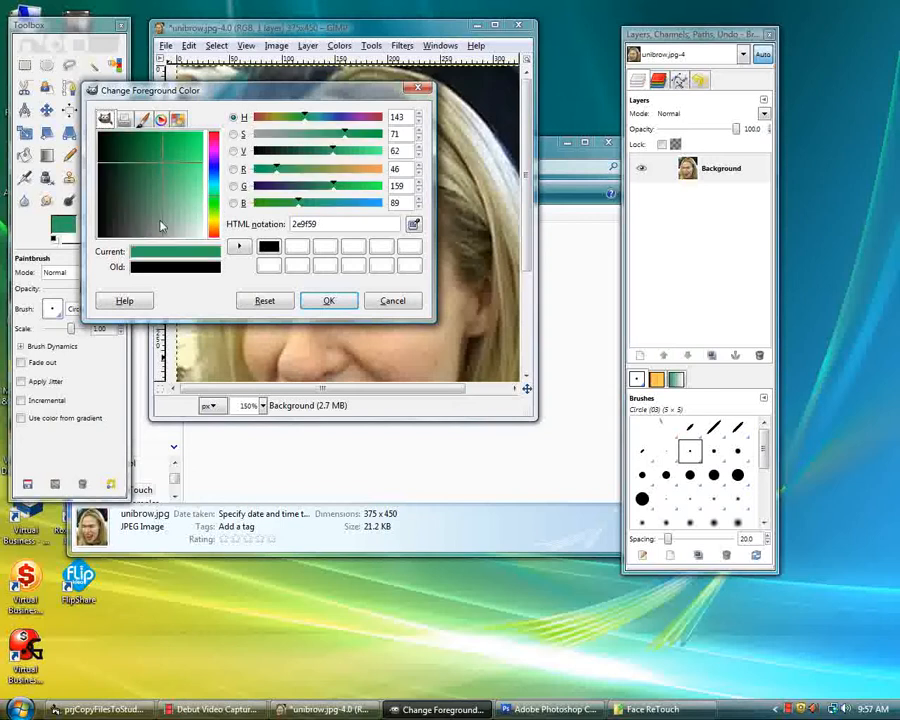
{"action": "left_click", "coordinate": [329, 301]}
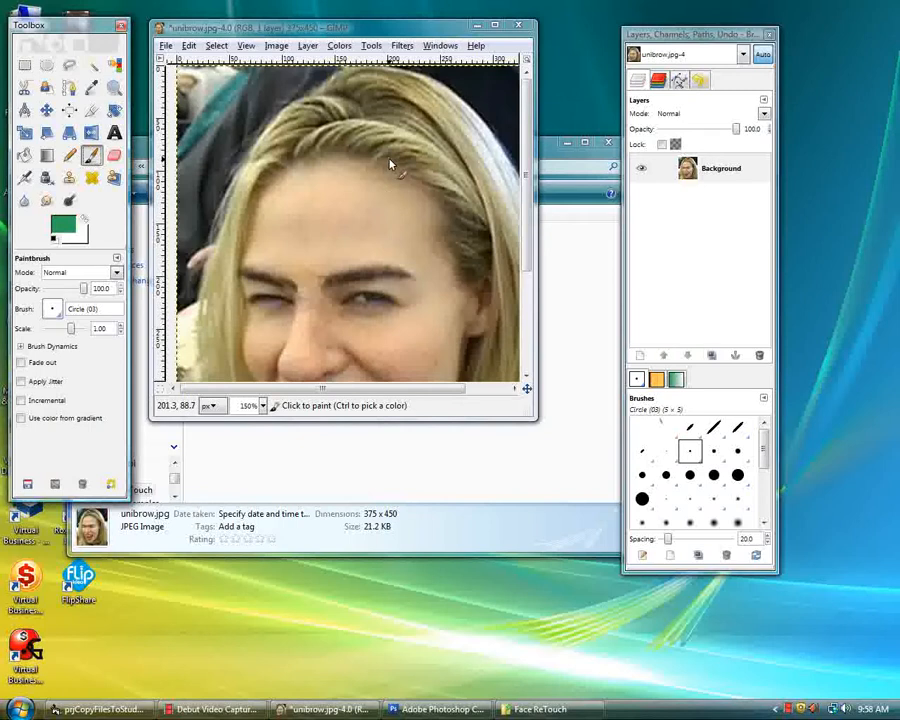
- Paint three green Paintbrush streaks along the hair from the hairline and crown down towards the ear side
{"action": "mouse_move", "coordinate": [386, 158]}
{"action": "left_mouse_down"}
{"action": "mouse_move", "coordinate": [462, 169]}
{"action": "mouse_move", "coordinate": [484, 198]}
{"action": "left_mouse_up"}
{"action": "mouse_move", "coordinate": [392, 158]}
{"action": "left_mouse_down"}
{"action": "mouse_move", "coordinate": [467, 180]}
{"action": "mouse_move", "coordinate": [515, 237]}
{"action": "left_mouse_up"}
{"action": "left_click_drag", "start_coordinate": [462, 128], "coordinate": [512, 212]}
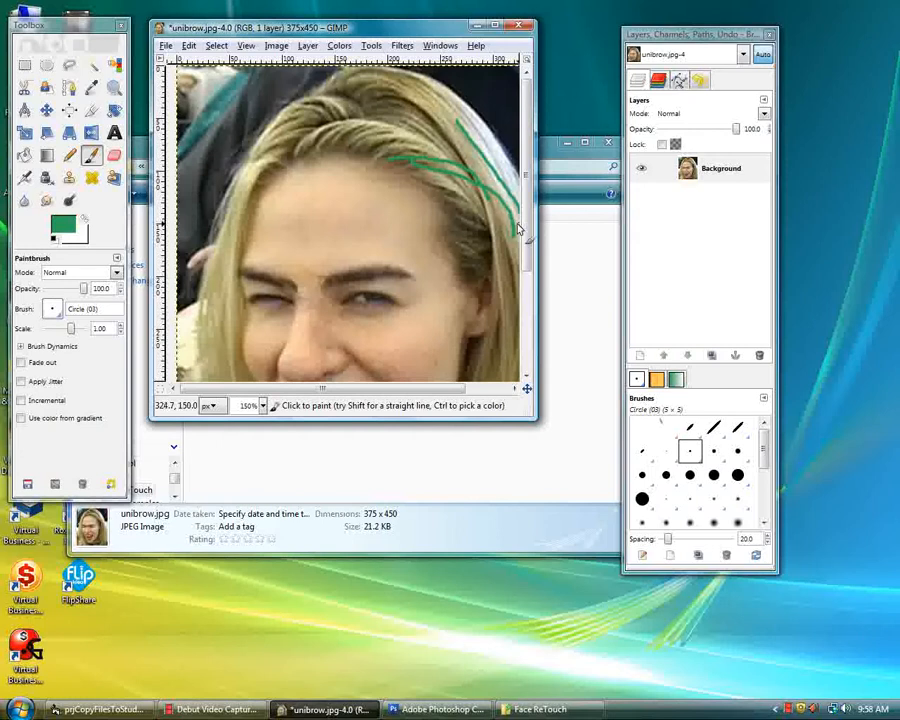